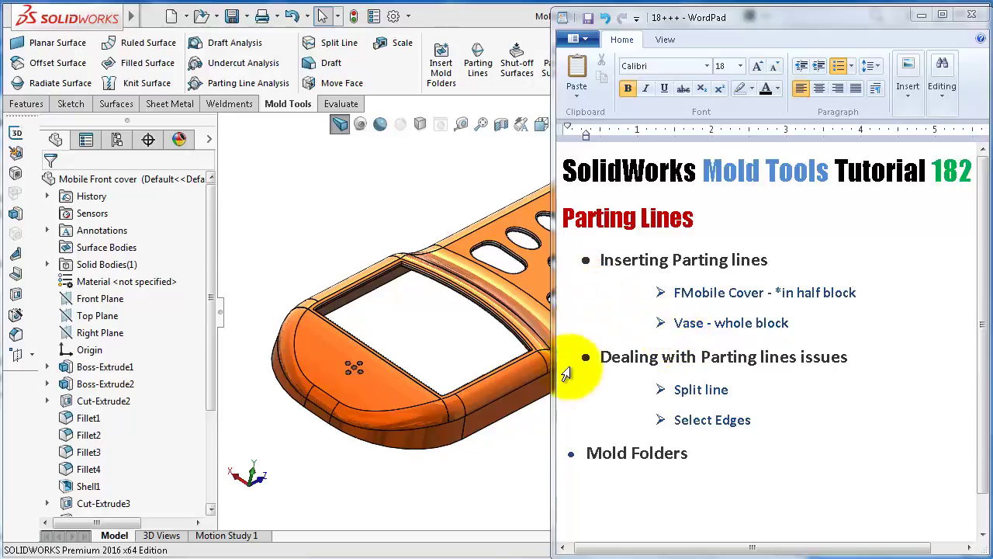
Switch to SOLIDWORKS and set up a Parting Line Analysis of the mobile front cover with the Top Plane as pull direction.
click(530, 482)
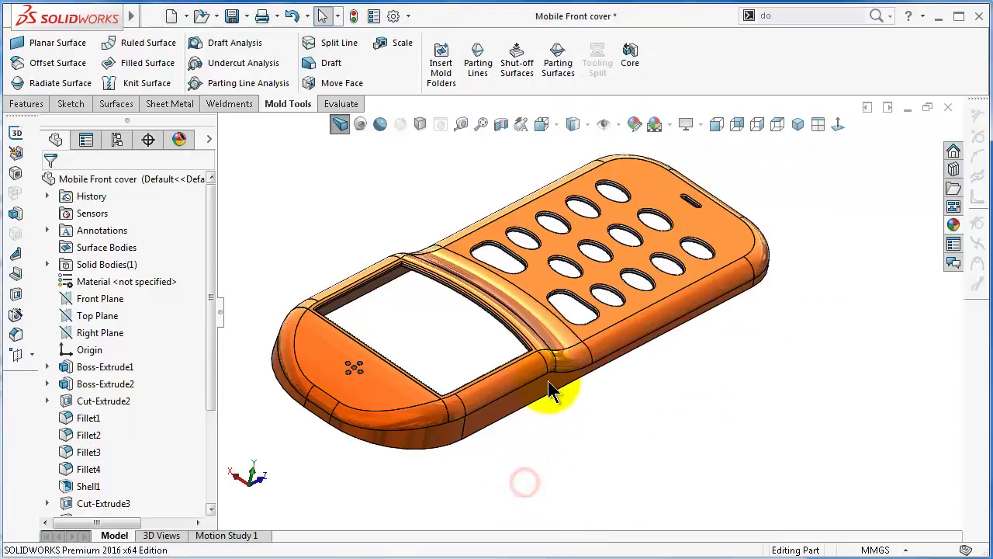
middle_drag(557, 279, 534, 231)
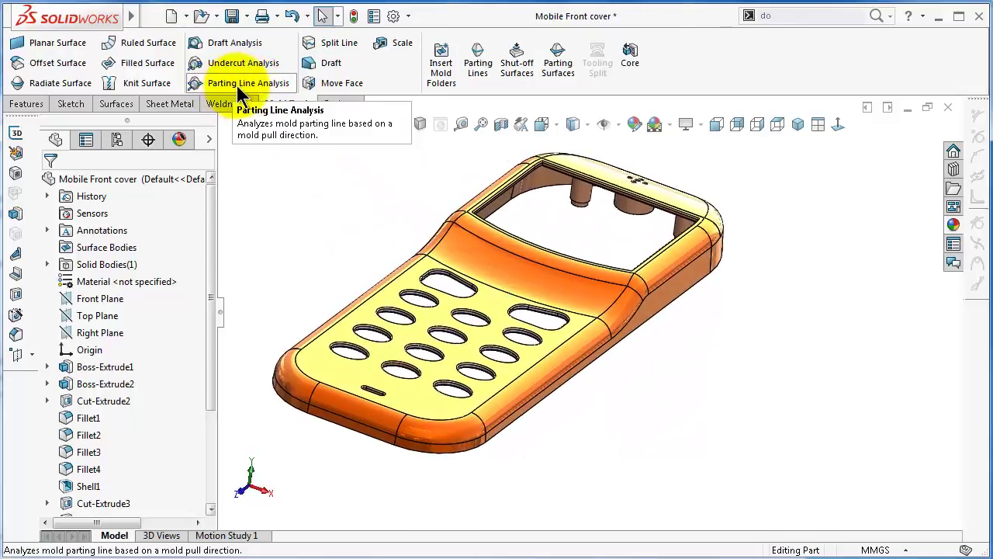
key(ctrl+4)
key(shift+Up)
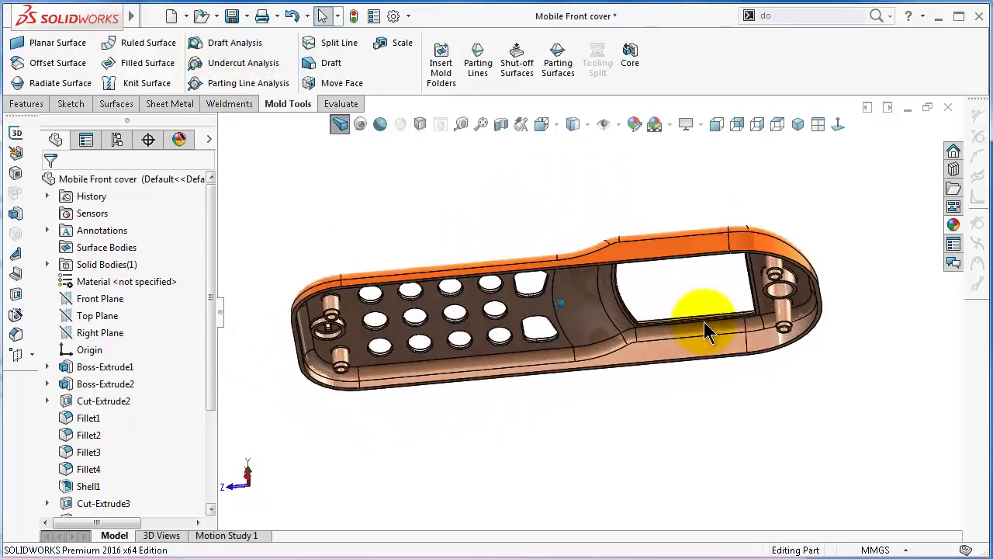
click(247, 85)
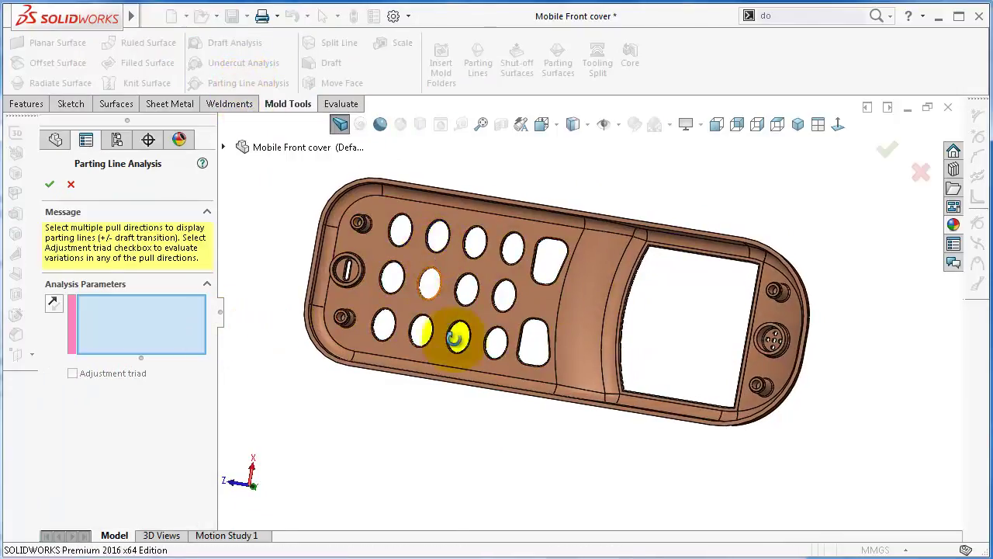
middle_drag(450, 333, 337, 310)
click(224, 147)
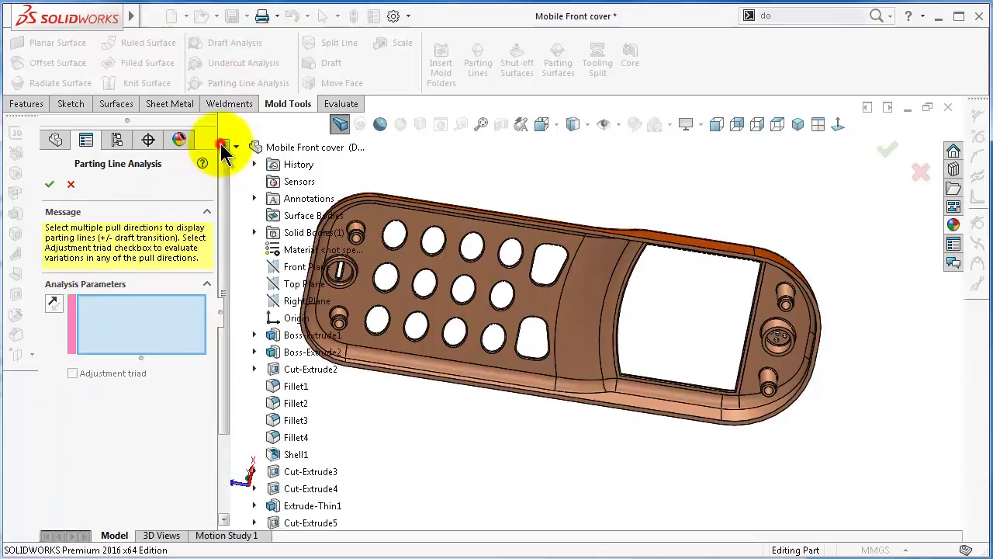
click(289, 284)
Examine the parting line preview around the cover's underside and accept the Parting Line Analysis.
key(Left)
key(Left)
key(Left)
key(Left)
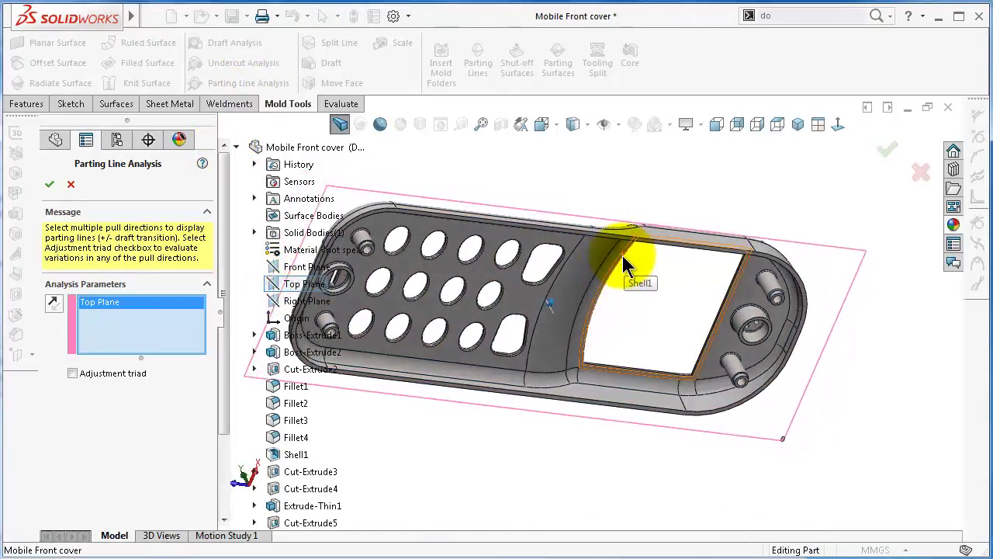
key(Left)
key(Left)
key(Left)
key(Left)
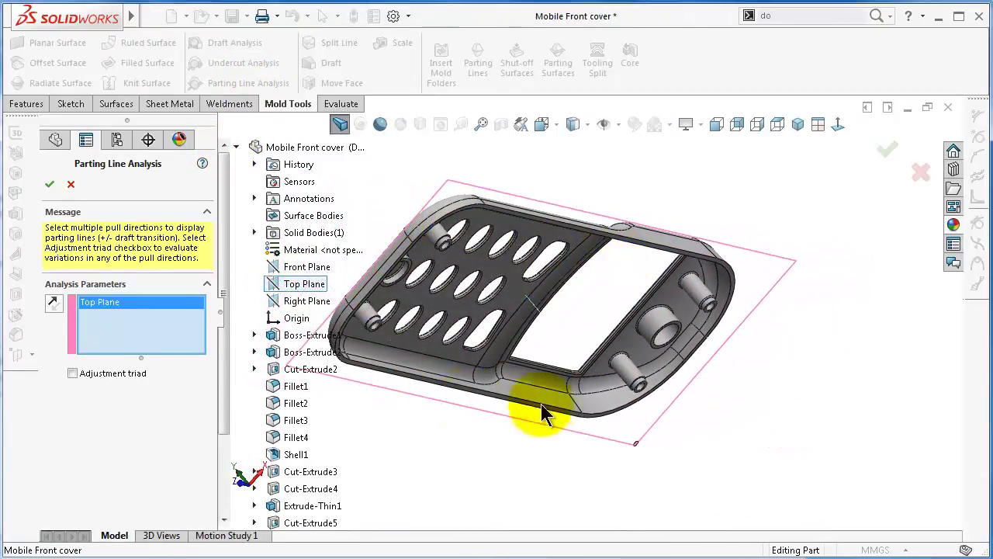
key(Left)
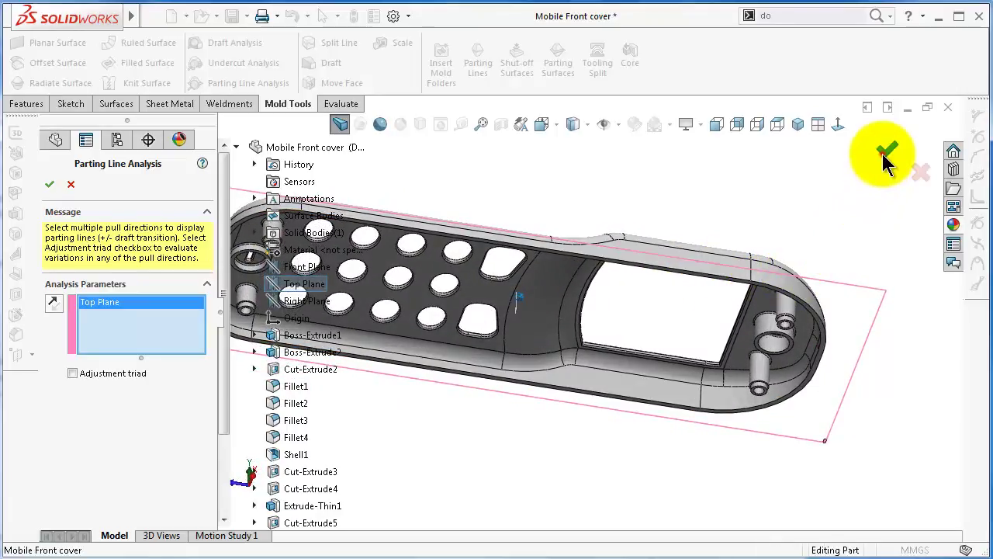
click(887, 149)
Inspect the analysed cover from its outer side and turn off the Parting Line Analysis display.
middle_drag(682, 227, 628, 224)
middle_drag(603, 166, 661, 314)
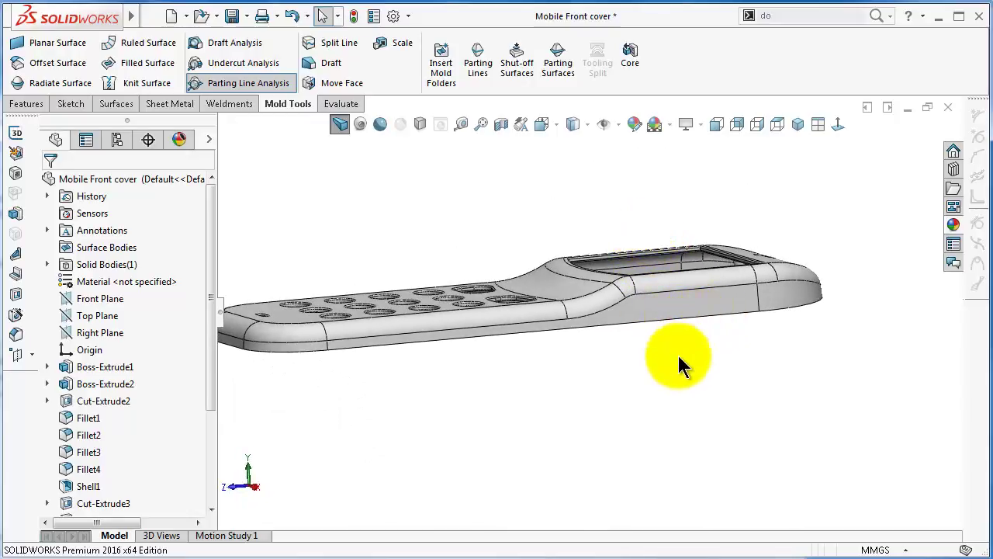
middle_drag(679, 362, 688, 395)
click(268, 83)
middle_drag(380, 241, 395, 266)
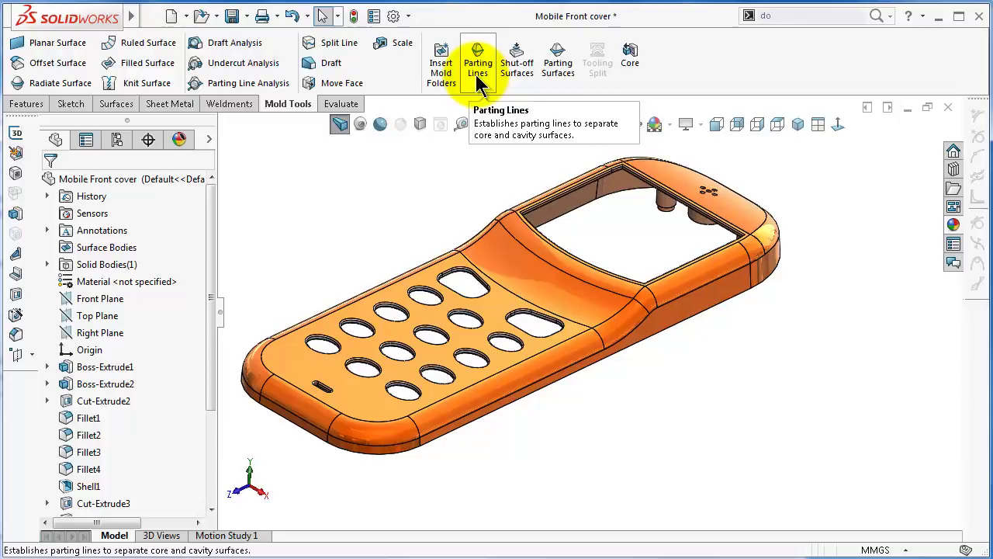
Insert the mold folders and check the cavity, core and parting surface folders under Surface Bodies.
click(476, 69)
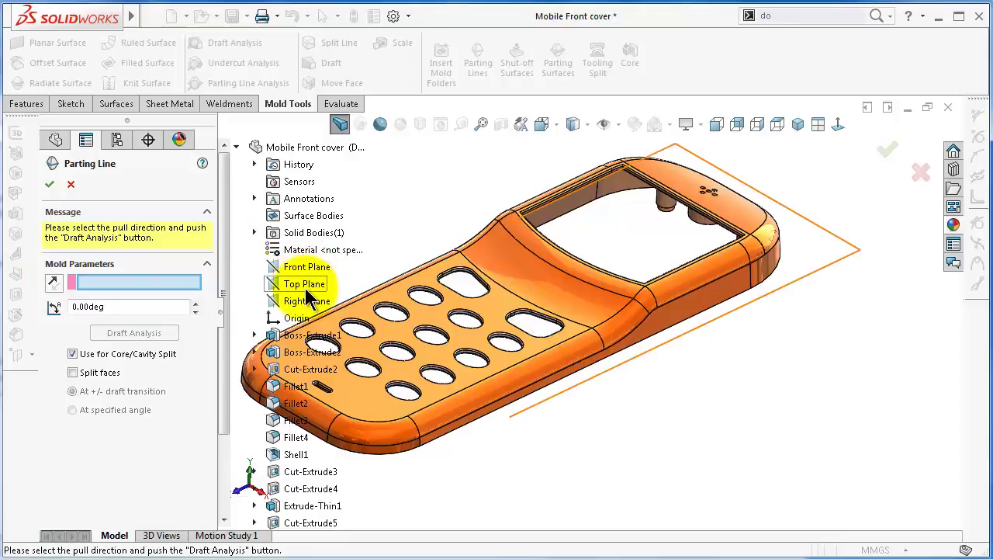
click(69, 186)
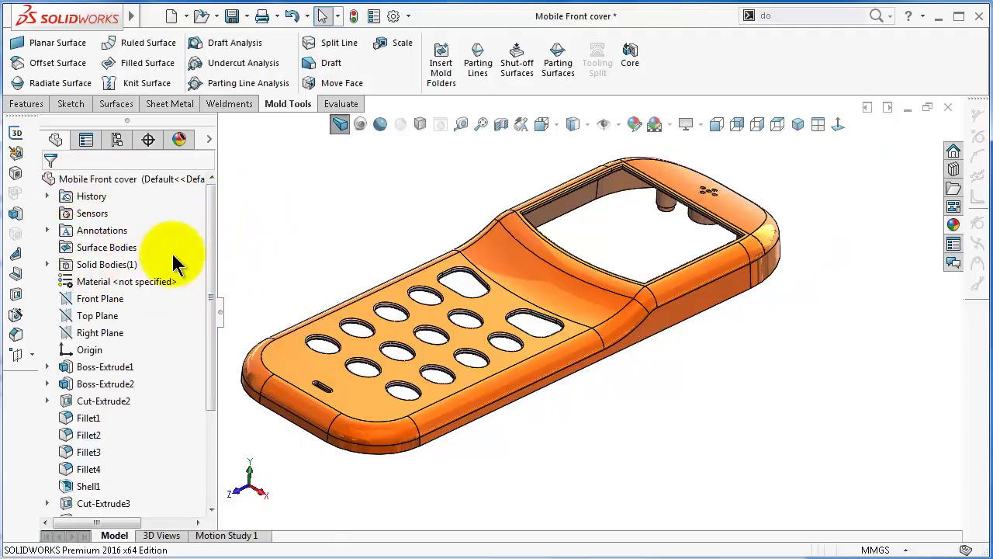
click(442, 69)
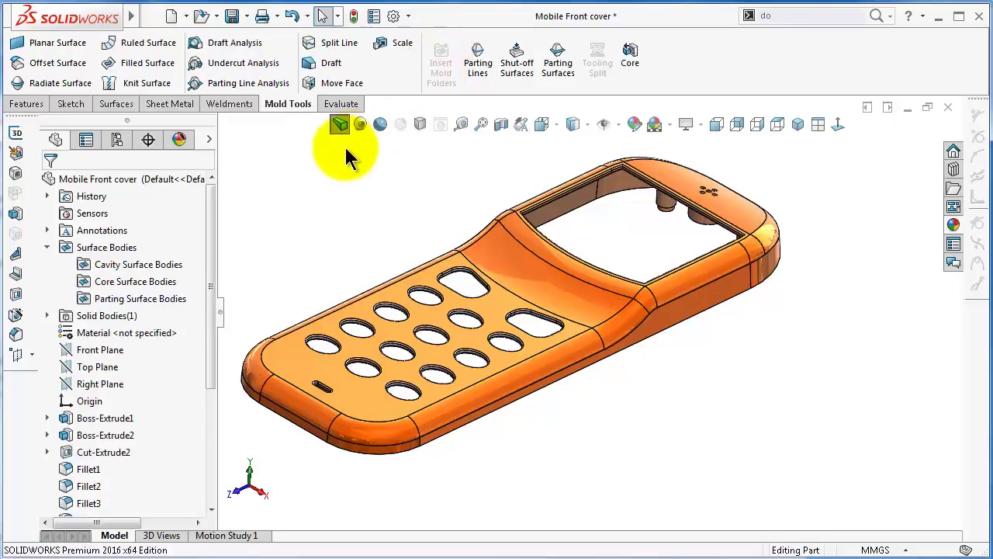
click(48, 247)
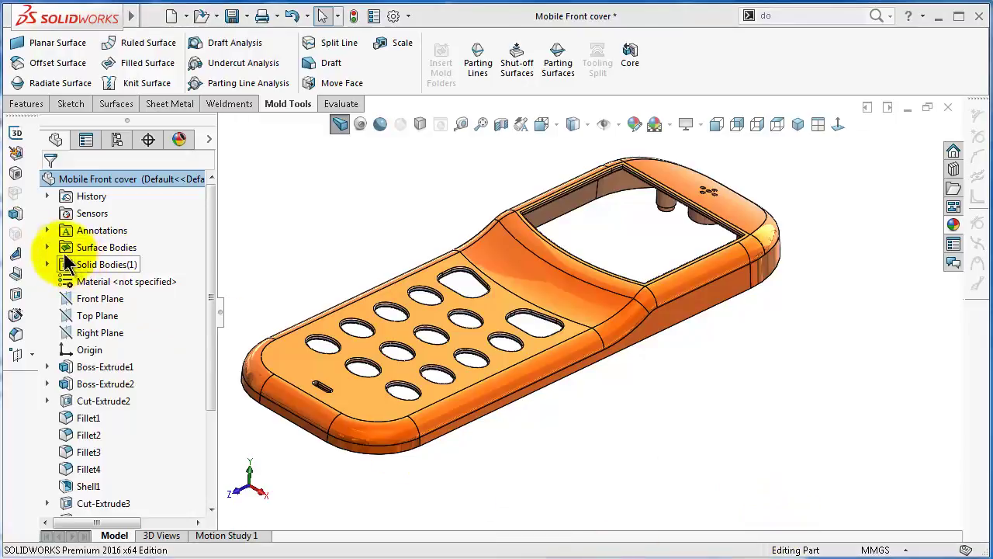
click(46, 247)
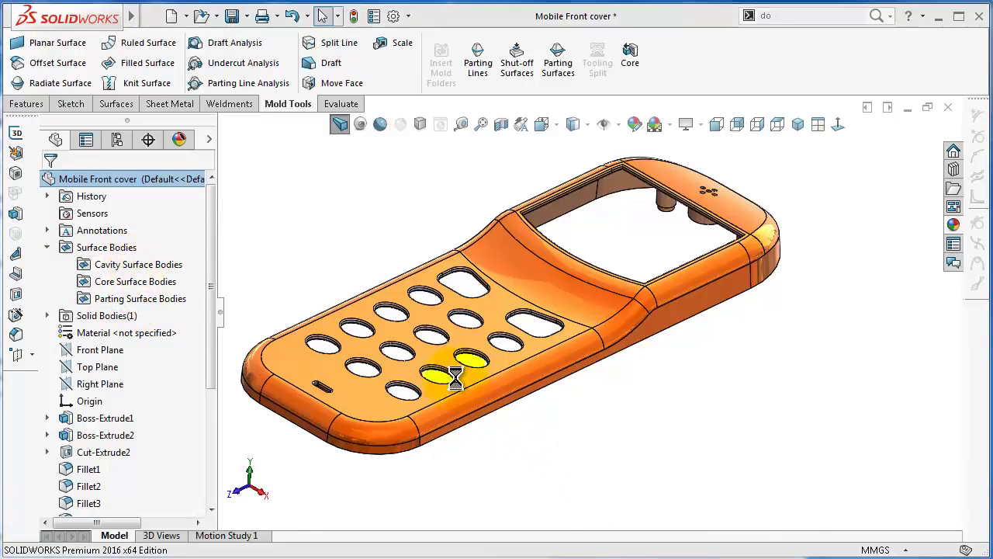
click(46, 247)
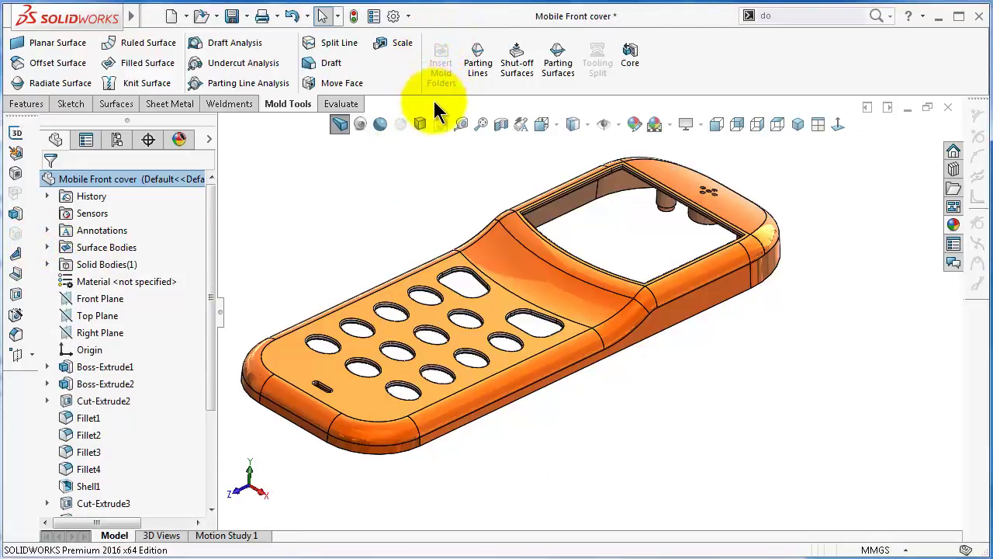
Start a Parting Line feature for the cover with the Top Plane as pull direction.
click(480, 67)
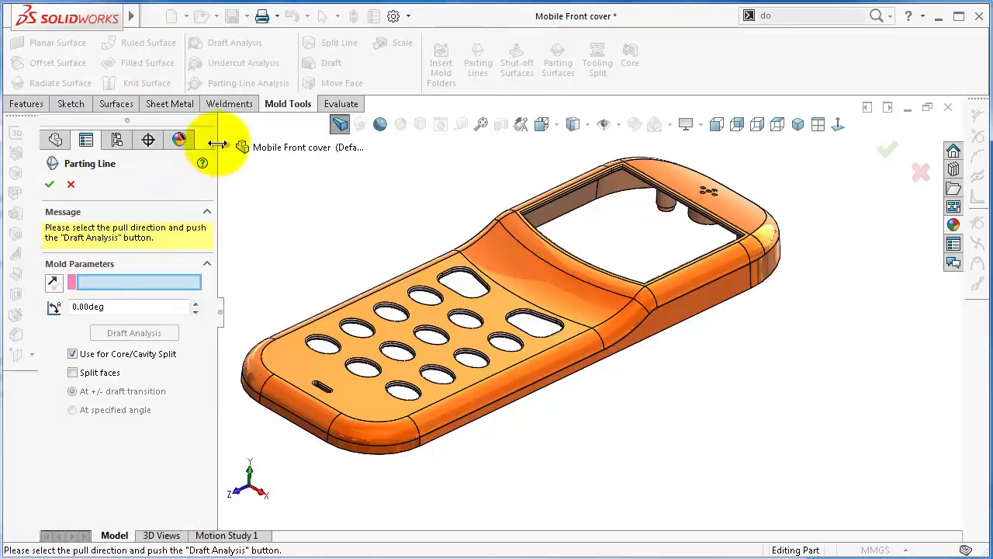
click(225, 147)
click(298, 284)
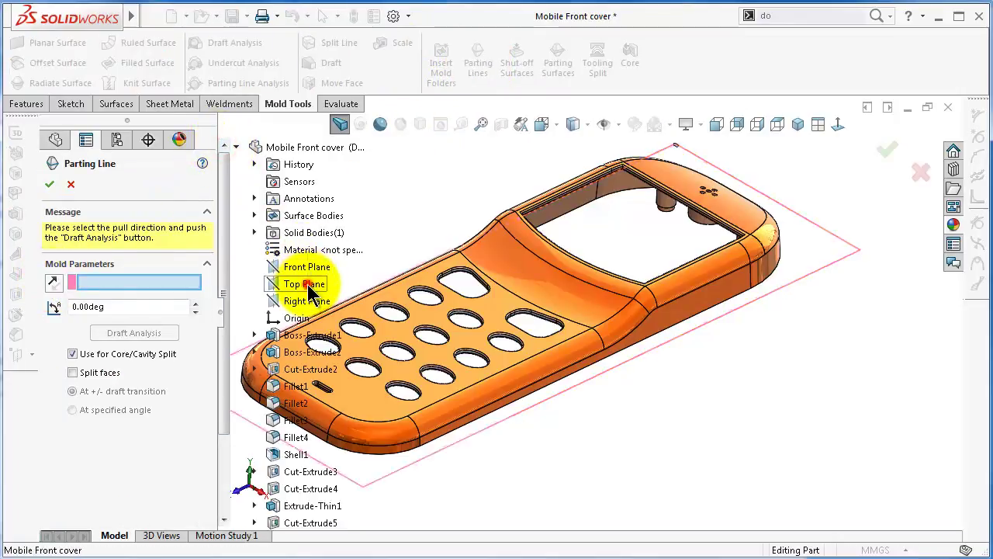
middle_drag(619, 333, 557, 370)
scroll(517, 306, down, 8)
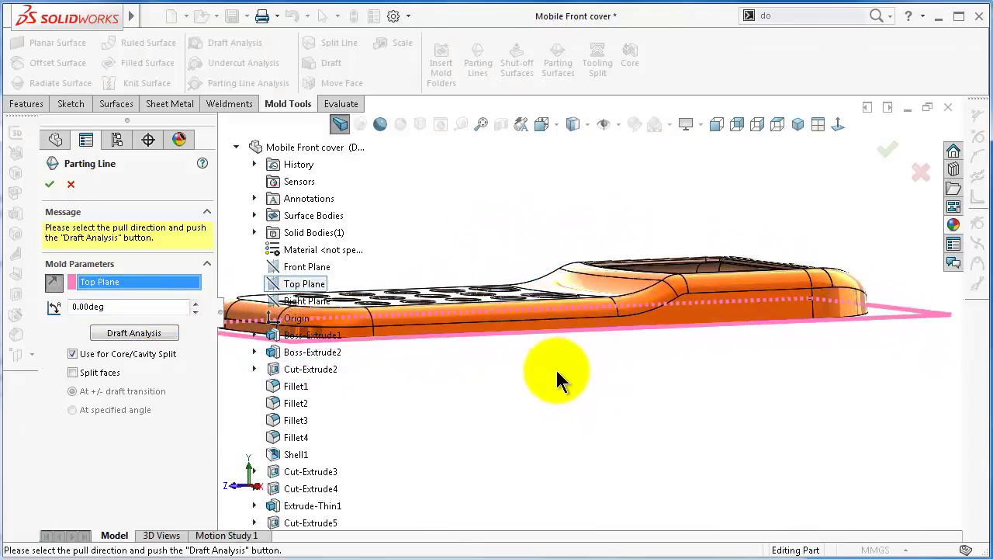
Set the parting line's draft angle to 0.5 degrees and run the draft analysis.
click(97, 307)
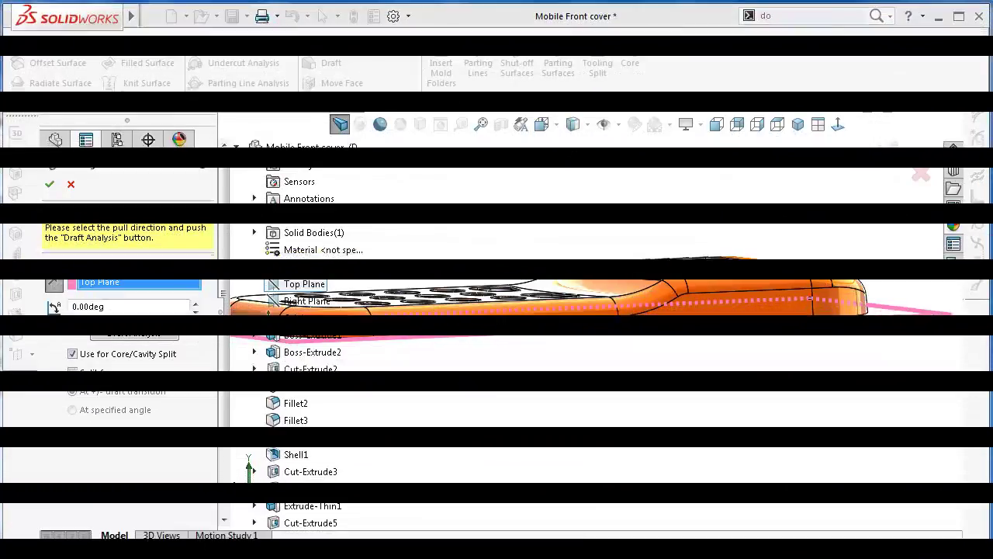
middle_drag(696, 242, 683, 261)
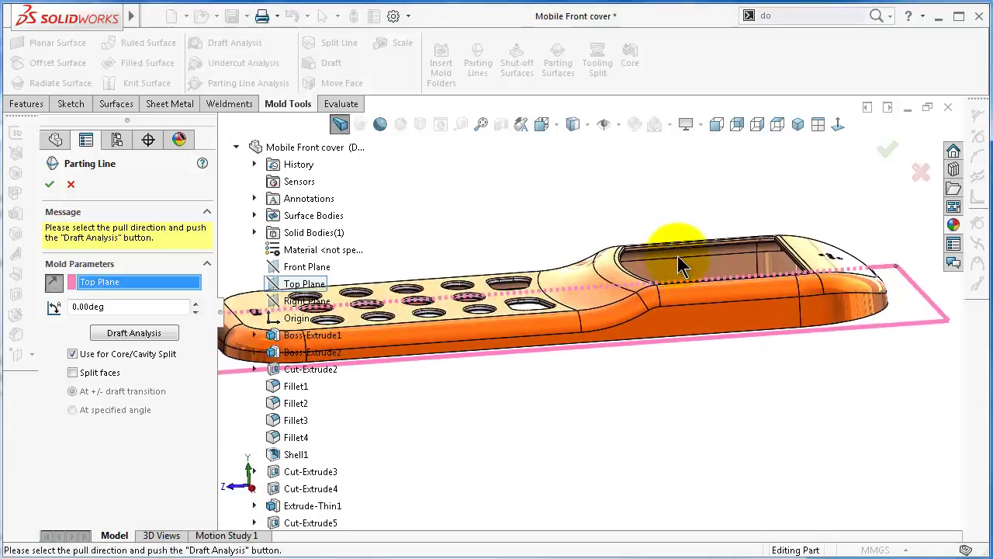
click(714, 415)
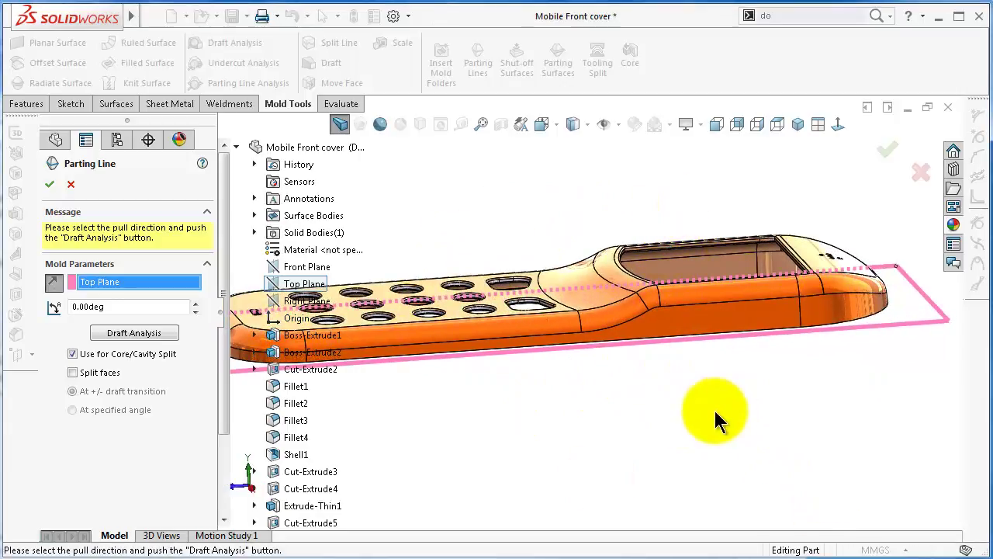
middle_drag(669, 349, 550, 373)
click(132, 309)
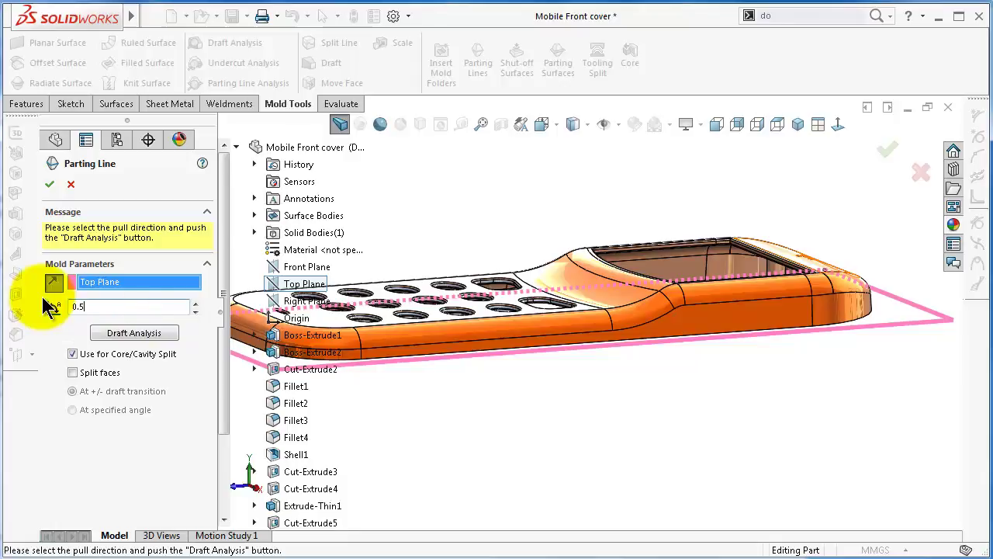
click(134, 333)
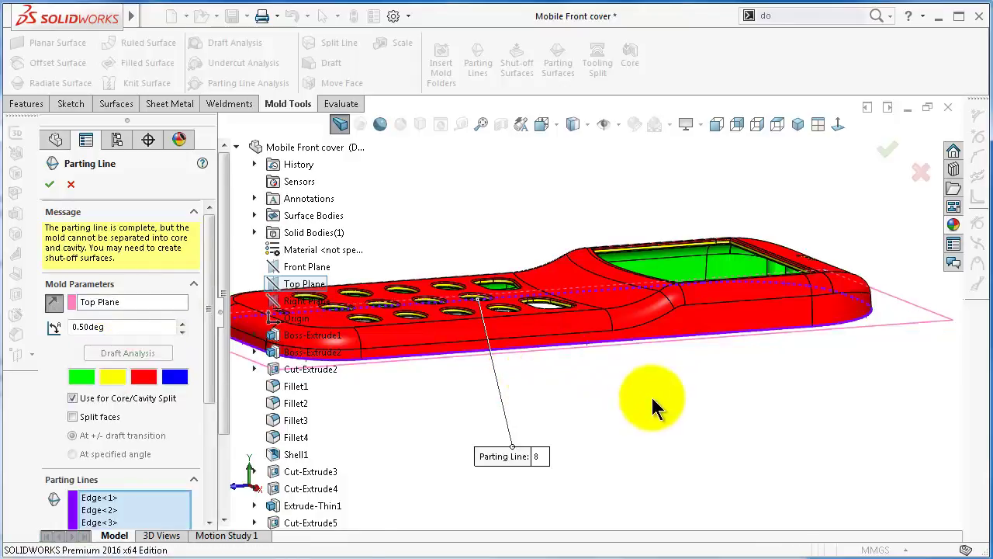
Examine the draft analysis colours on the inner and outer faces of the cover from all sides.
key(Down)
key(Down)
key(Down)
key(Down)
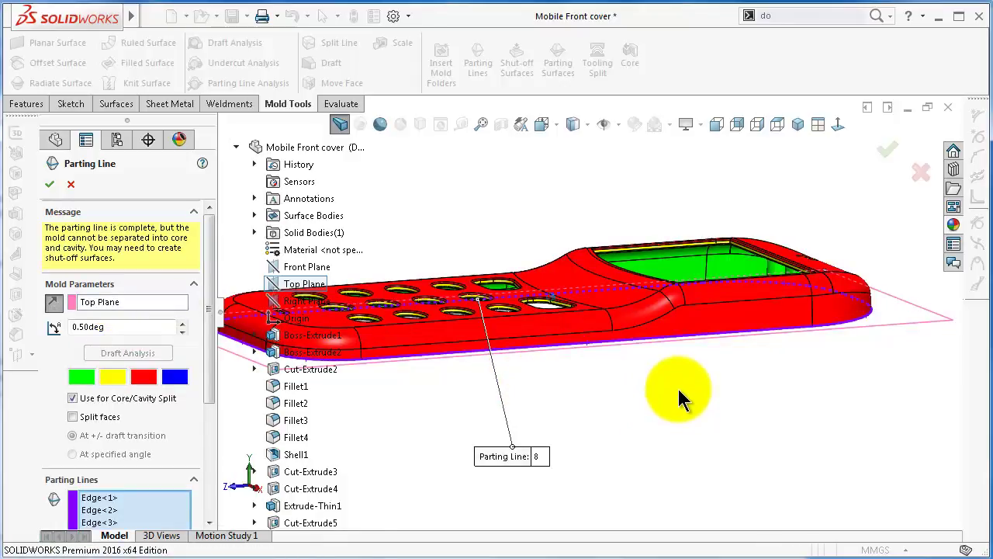
key(Down)
key(Down)
key(Down)
key(Down)
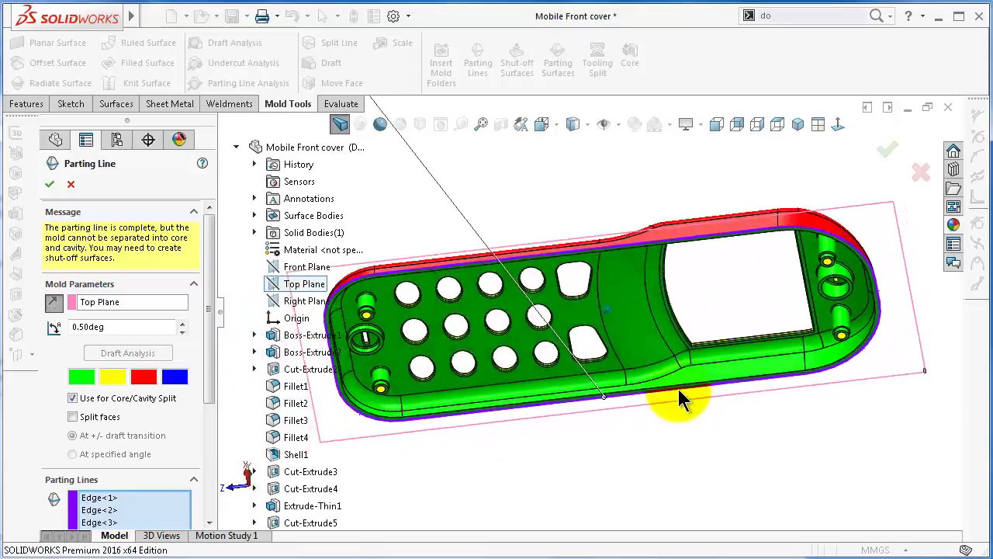
key(Down)
key(Down)
key(Down)
key(Down)
key(Down)
key(Down)
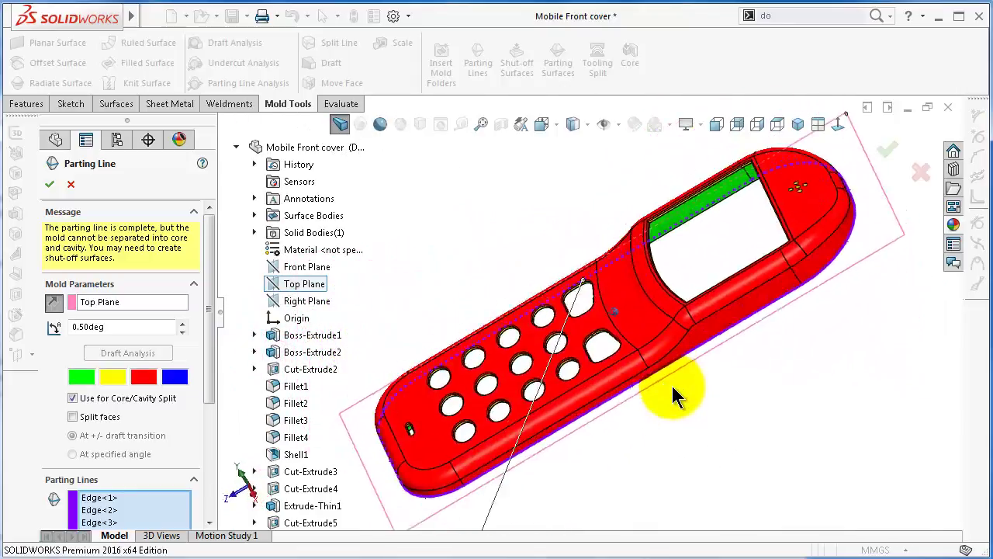
key(Down)
key(Down)
key(Left)
key(Left)
key(Left)
key(Left)
key(Left)
key(Left)
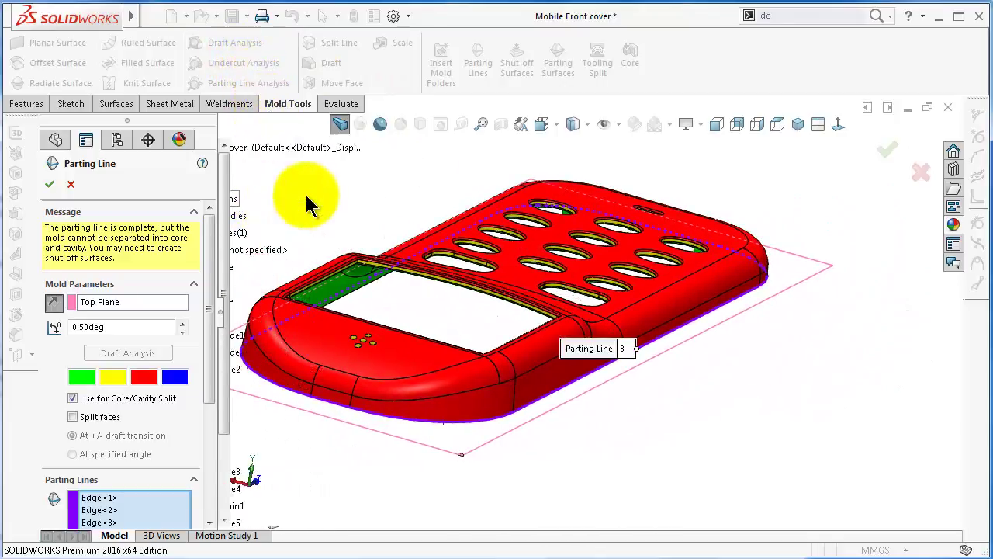
Review the list of parting line edges and inspect the rim between the green and red faces.
middle_drag(466, 455, 322, 349)
drag(211, 369, 214, 437)
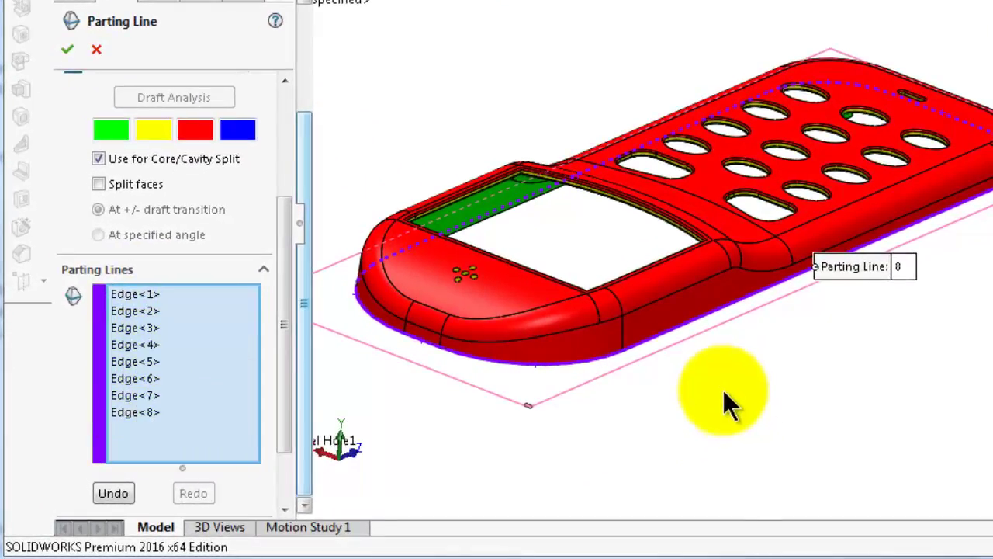
middle_drag(722, 390, 643, 11)
middle_drag(892, 279, 893, 266)
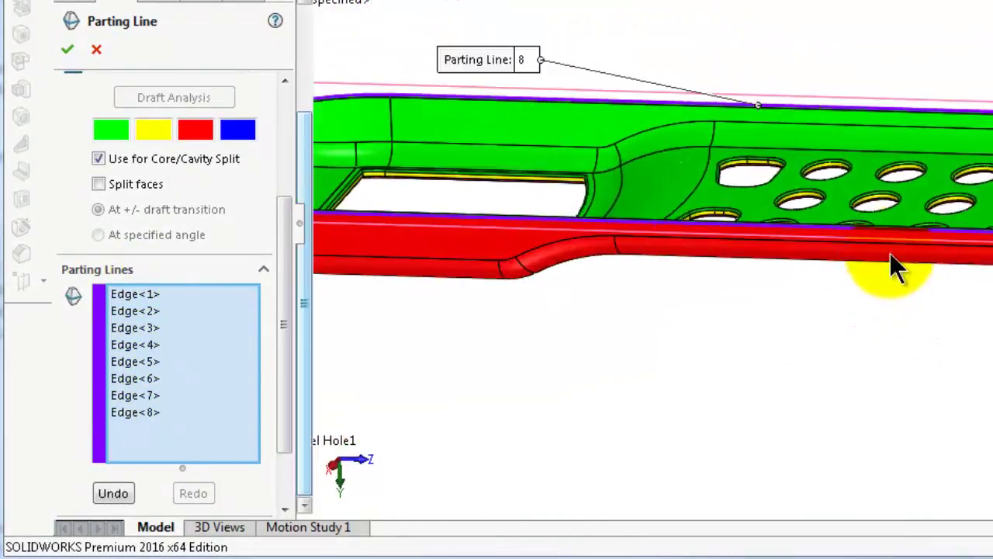
scroll(916, 232, down, 5)
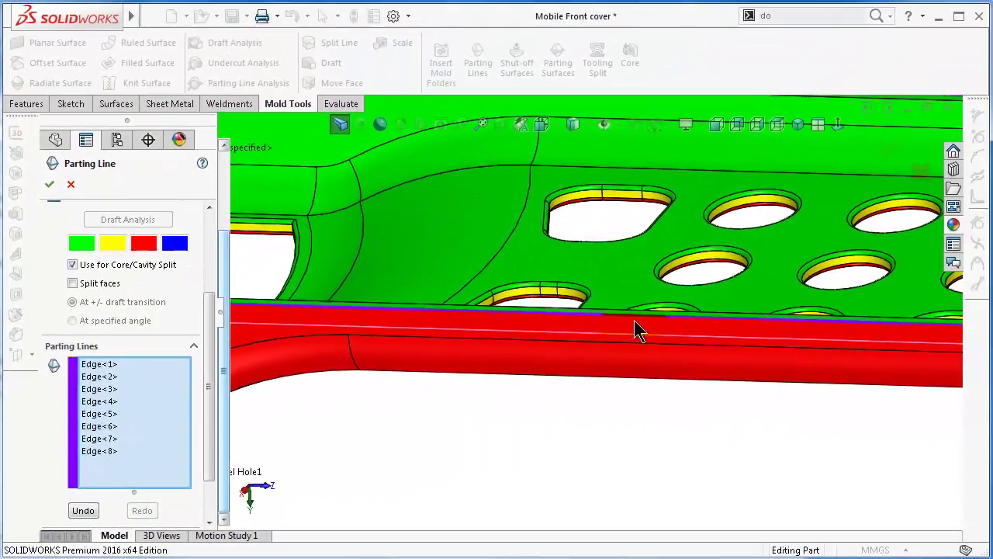
middle_drag(744, 290, 756, 292)
middle_drag(672, 312, 662, 316)
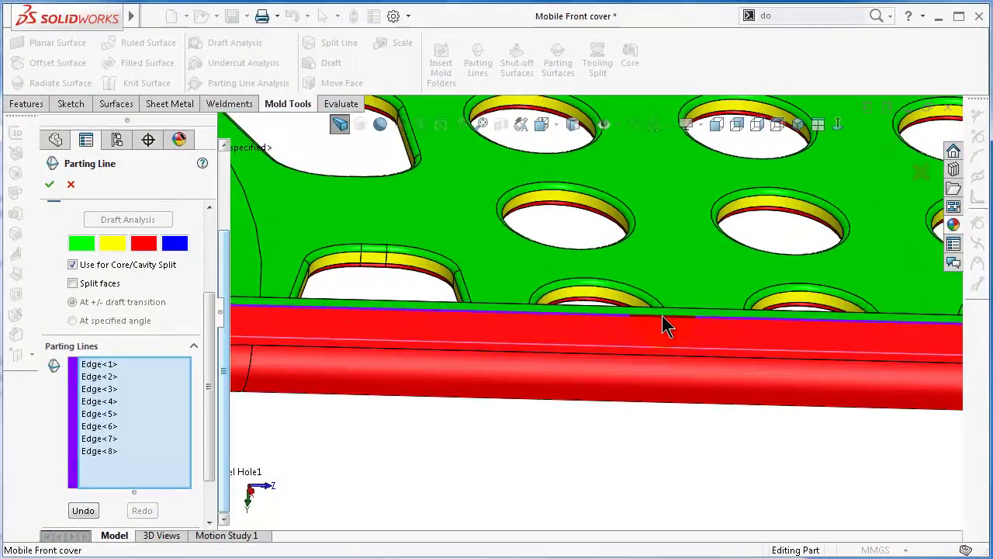
scroll(675, 338, up, 4)
middle_drag(704, 419, 560, 222)
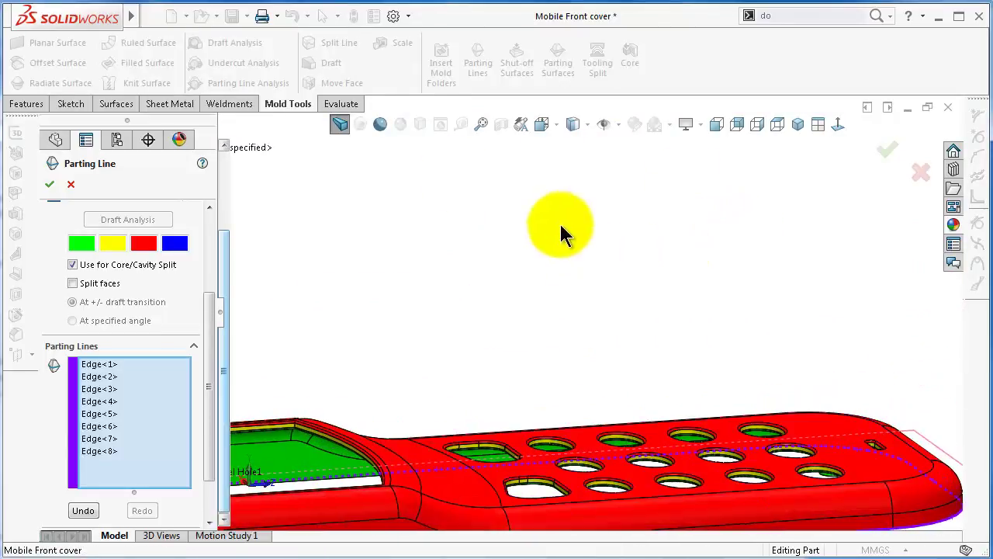
middle_drag(605, 448, 609, 492)
middle_drag(481, 440, 482, 477)
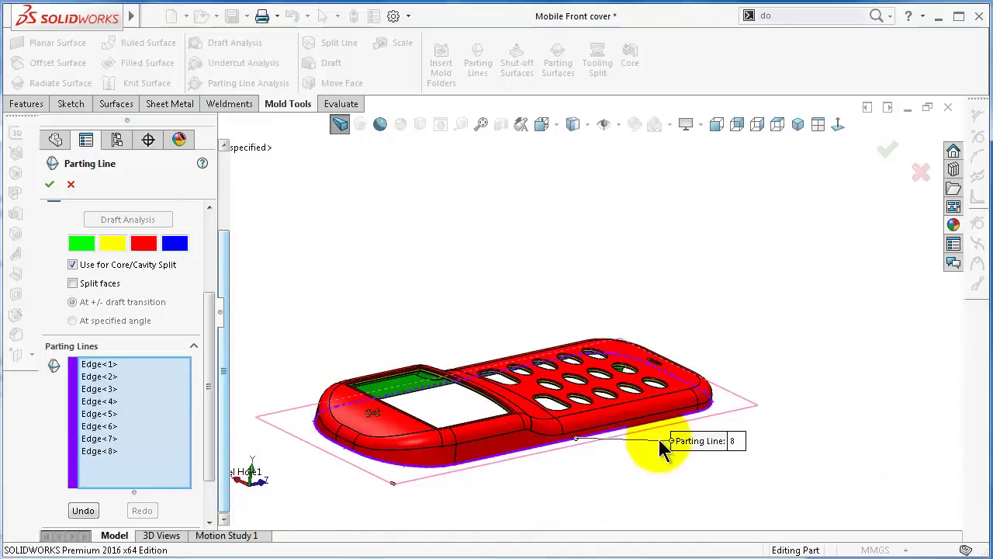
middle_drag(660, 444, 419, 465)
drag(211, 384, 218, 307)
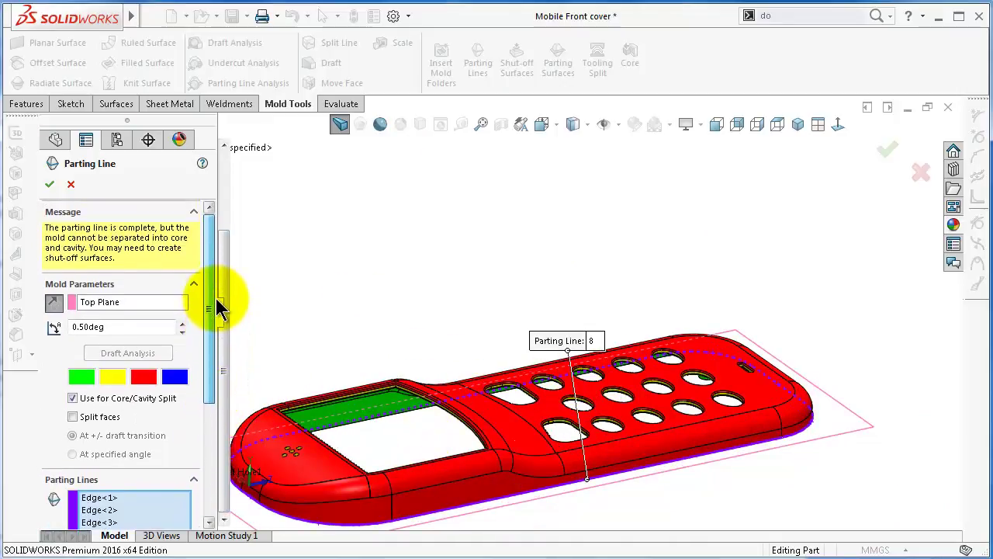
Review the parting line edges around the cover's rim and accept the Parting Line feature.
middle_drag(570, 430, 454, 337)
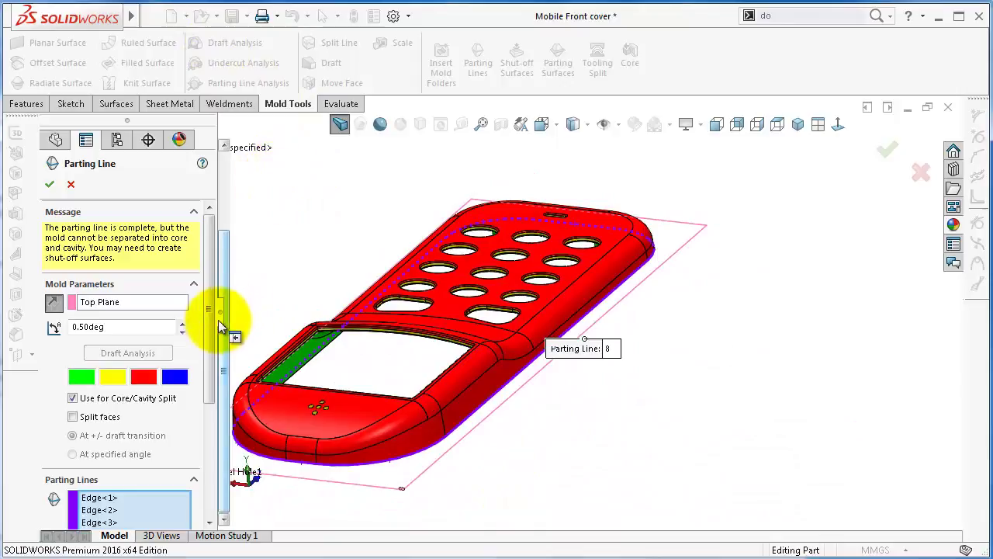
drag(213, 336, 219, 400)
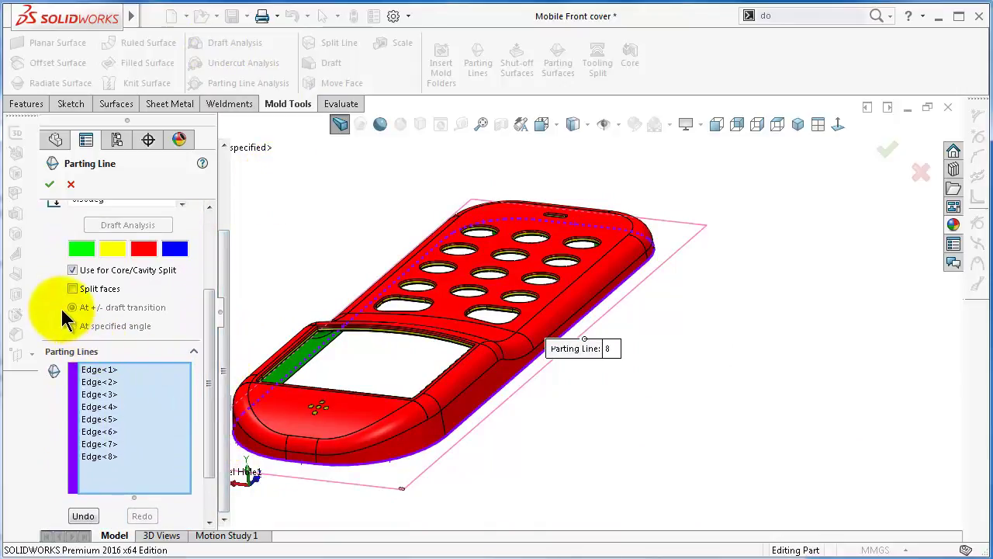
middle_drag(446, 393, 576, 298)
scroll(525, 320, down, 2)
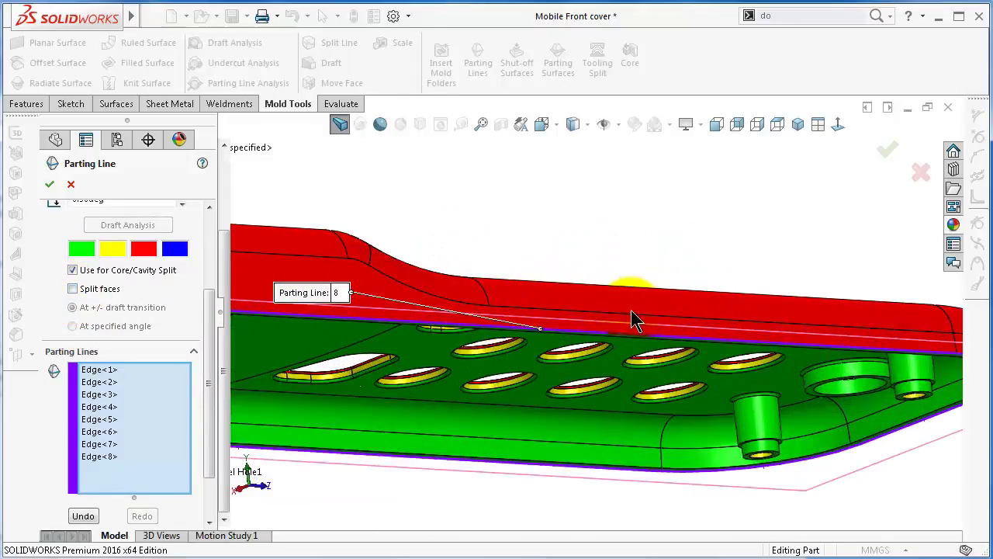
middle_drag(814, 399, 649, 395)
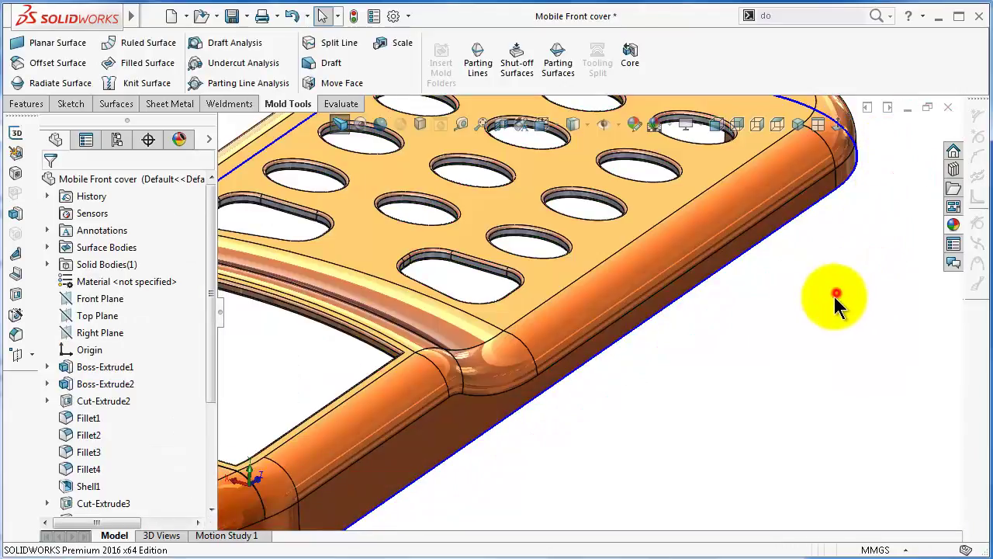
Examine the finished parting line along the cover's lower rim in side view and close up.
middle_drag(835, 296, 698, 357)
middle_drag(685, 392, 585, 326)
middle_drag(611, 371, 619, 385)
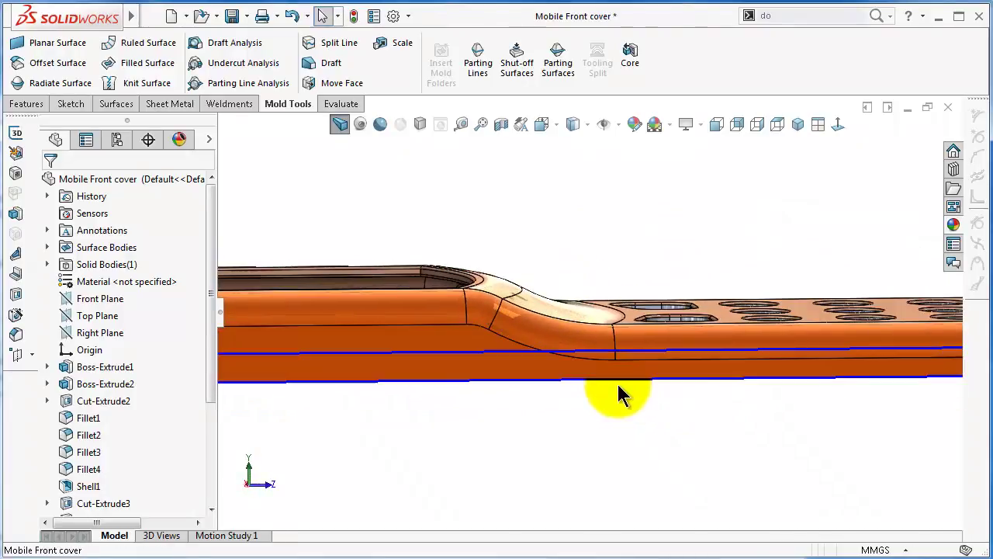
scroll(665, 370, up, 5)
middle_drag(667, 348, 545, 321)
scroll(505, 313, down, 3)
scroll(564, 316, down, 3)
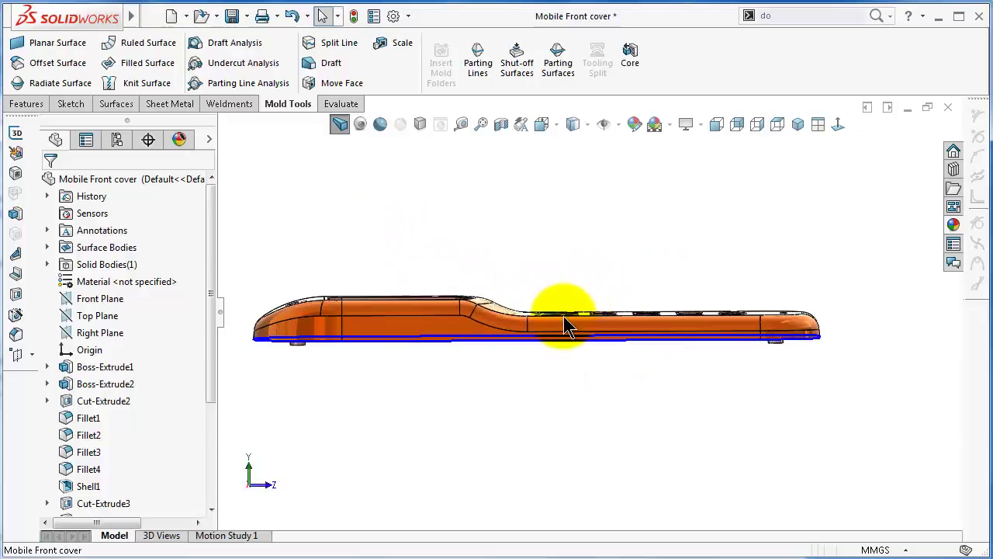
scroll(497, 314, down, 3)
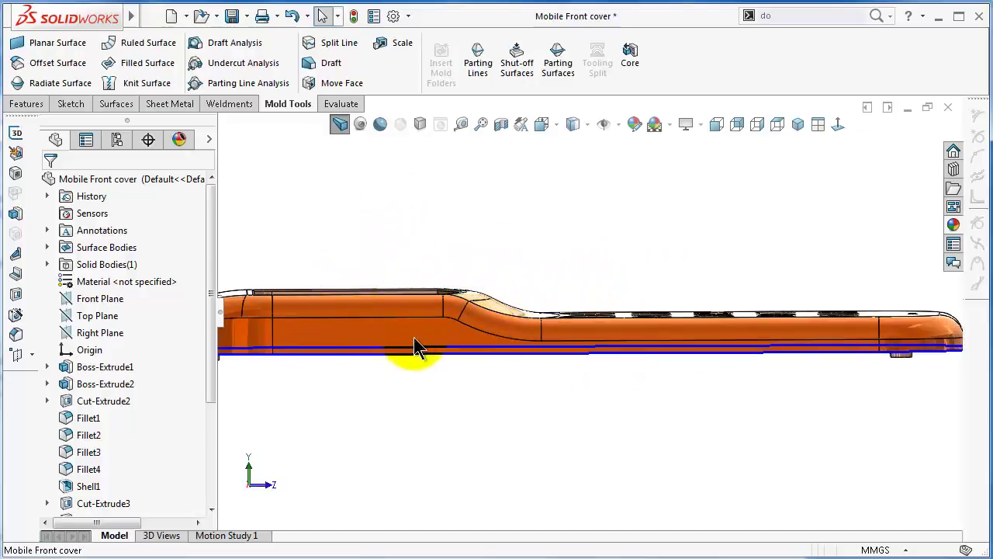
middle_drag(592, 343, 768, 341)
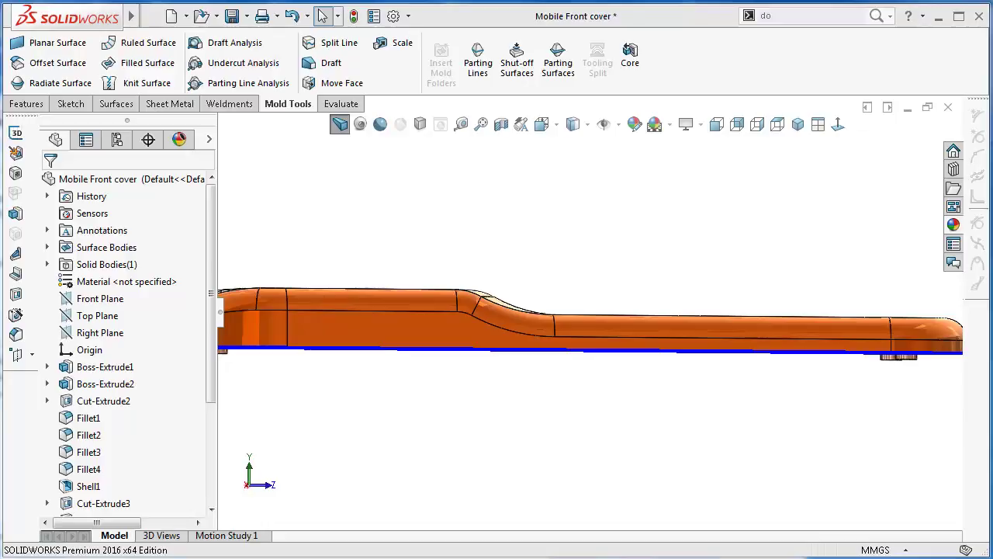
Switch to Internet Explorer to study the injection mold diagram, then return to SOLIDWORKS and show the cover in isometric view.
key(alt+Tab)
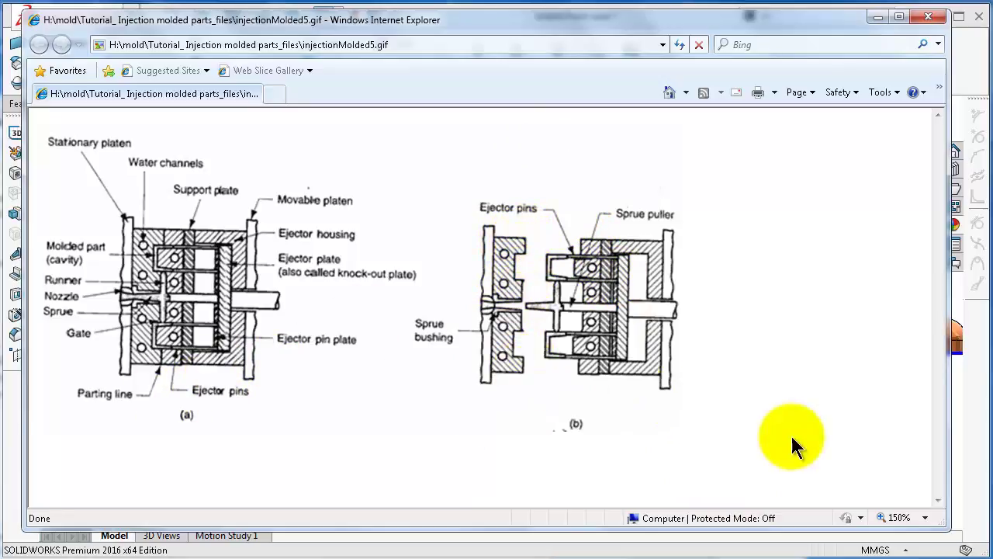
click(960, 481)
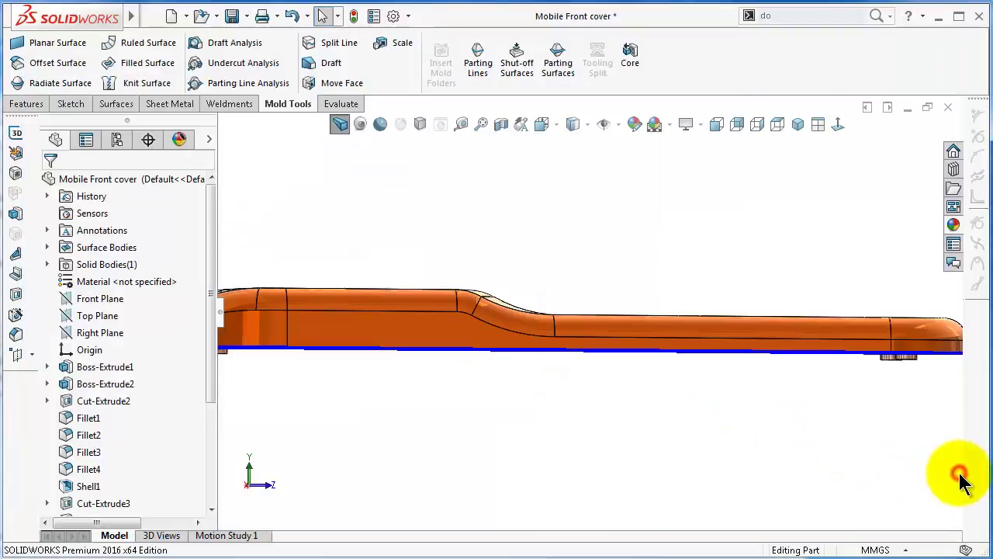
click(796, 127)
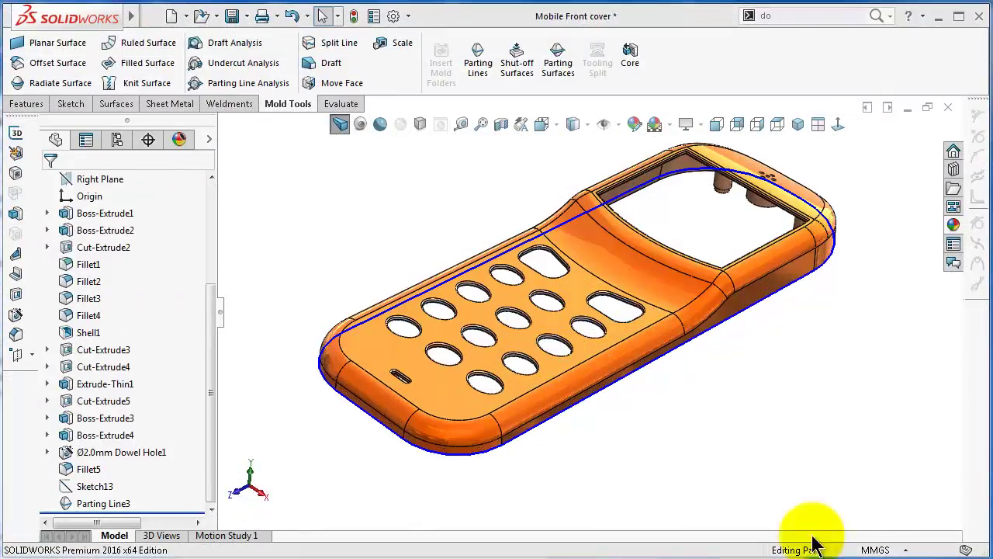
Find the parting line feature at the end of the cover's feature tree.
click(206, 314)
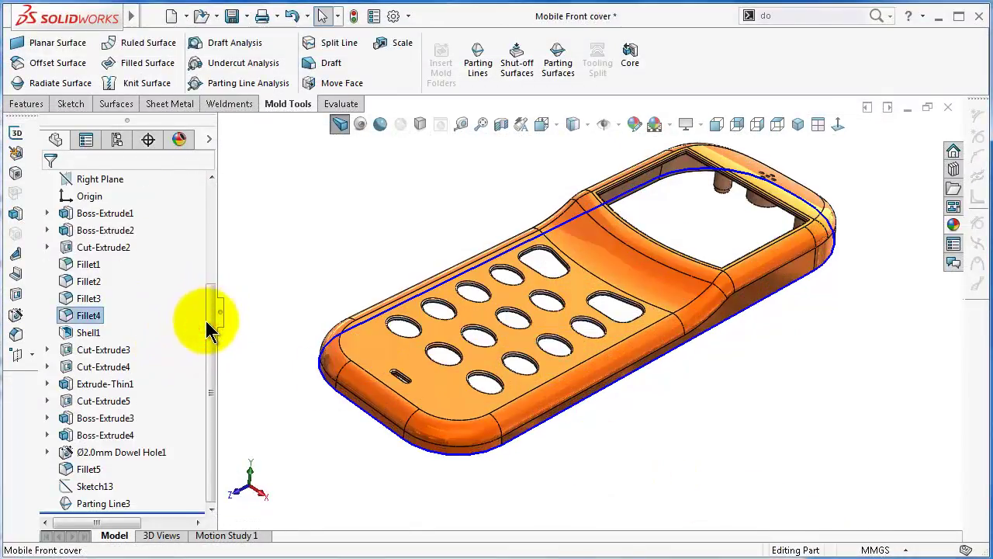
scroll(207, 325, up, 1)
scroll(173, 437, down, 1)
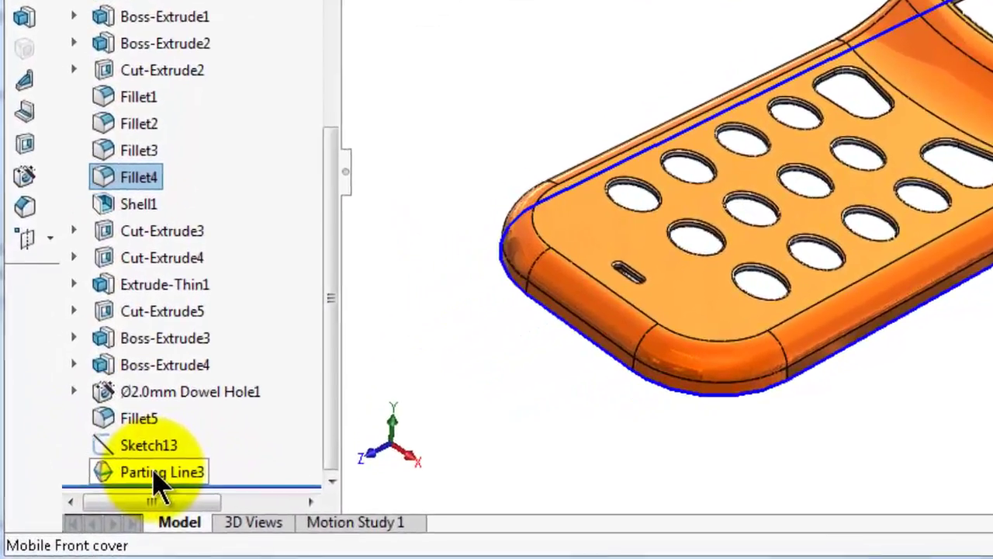
click(74, 502)
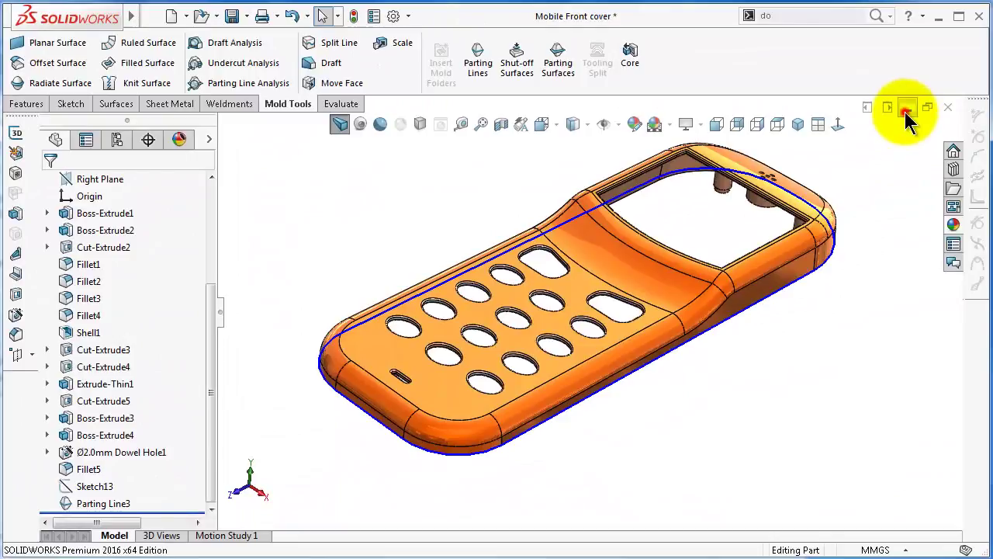
Switch from the mobile front cover to the vase part and insert mold folders.
click(907, 109)
double_click(76, 534)
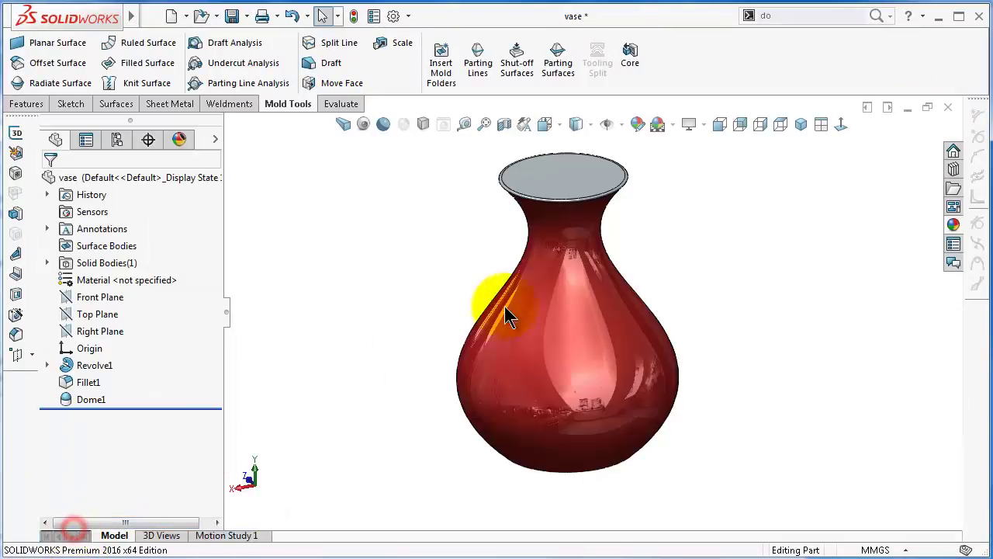
mouse_move(574, 232)
middle_down()
mouse_move(581, 328)
mouse_move(627, 259)
mouse_move(572, 166)
mouse_move(483, 372)
mouse_move(469, 361)
middle_up()
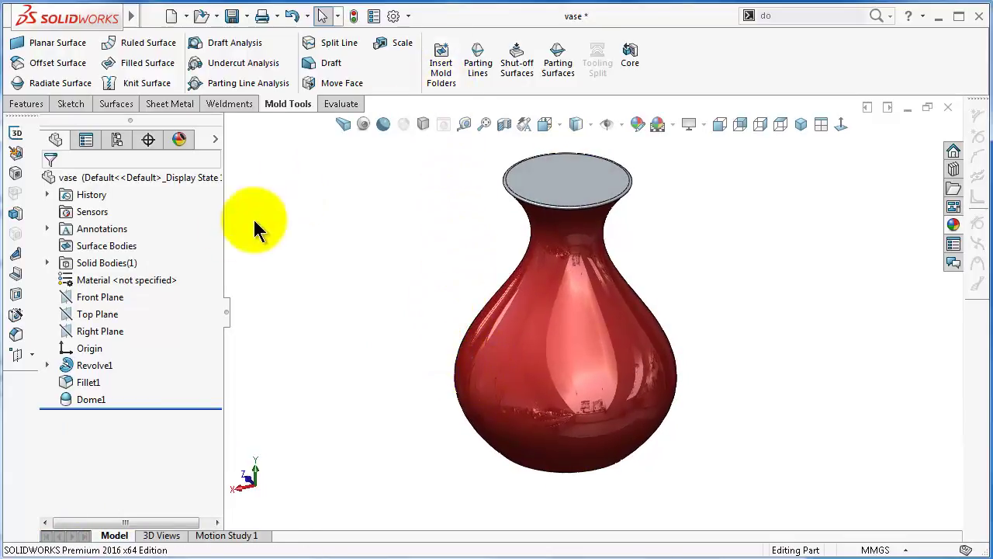
click(443, 66)
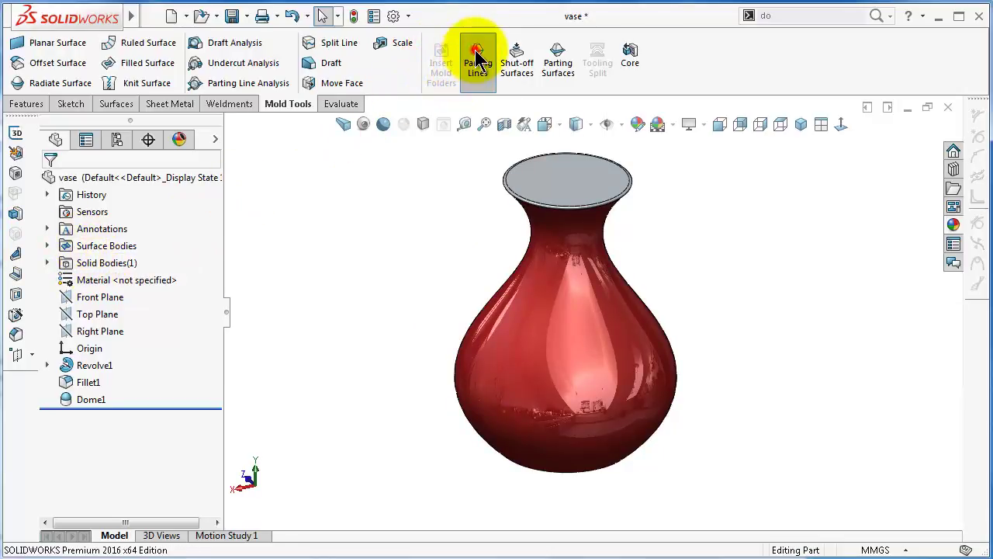
Start a Parting Line feature for the vase with the Front Plane as pull direction.
click(478, 62)
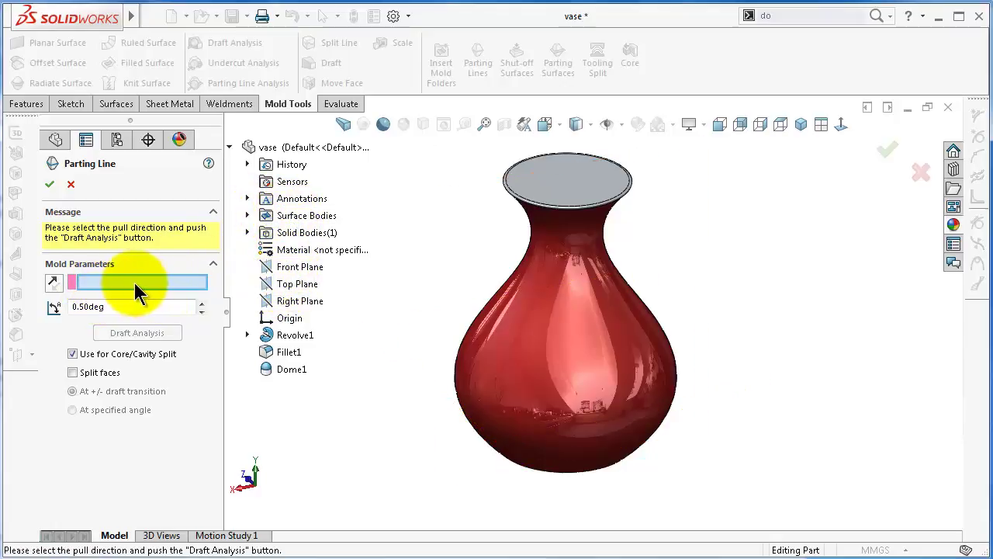
click(281, 269)
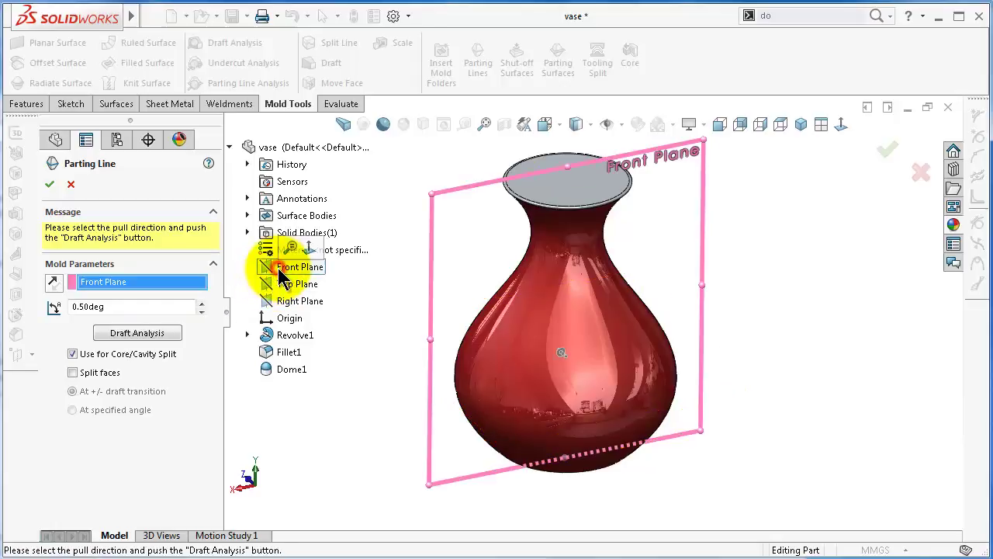
click(97, 332)
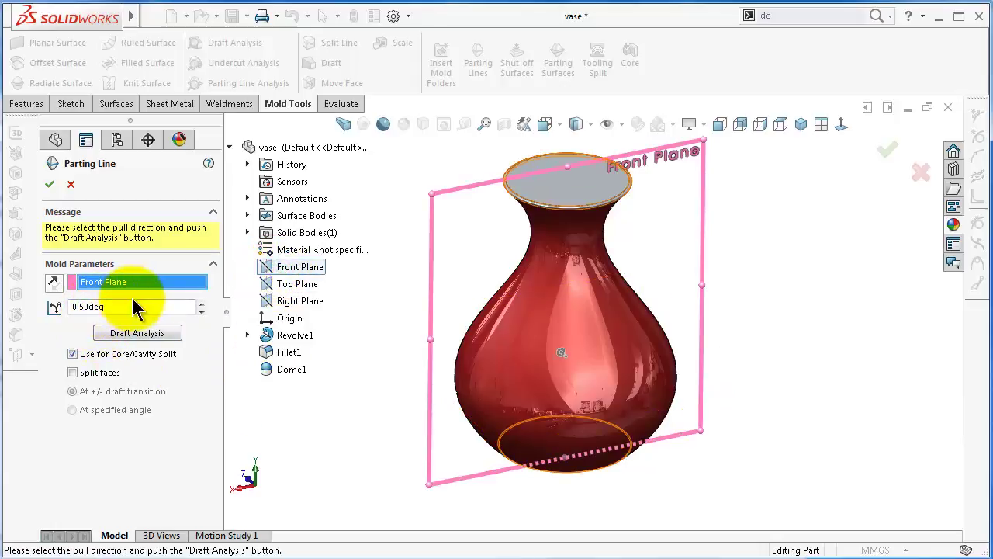
Set the vase parting line's draft angle to 0 degrees and run the draft analysis.
double_click(126, 306)
text(1)
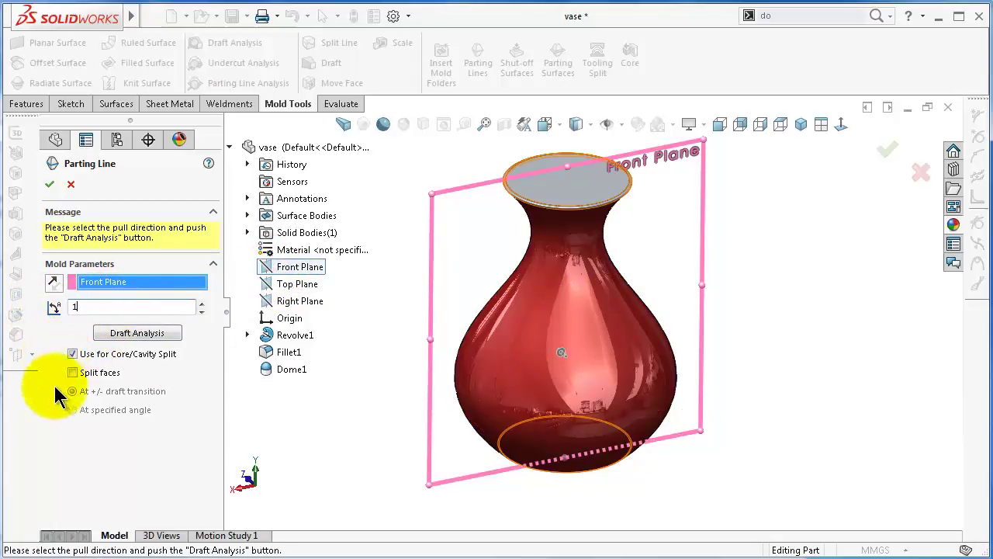
double_click(87, 306)
text(0.00deg)
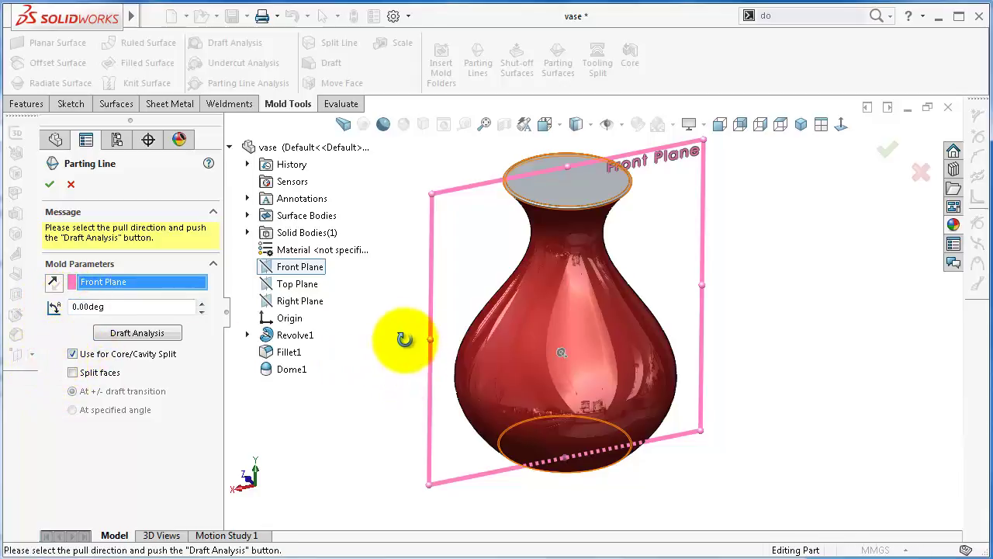
middle_drag(406, 337, 420, 328)
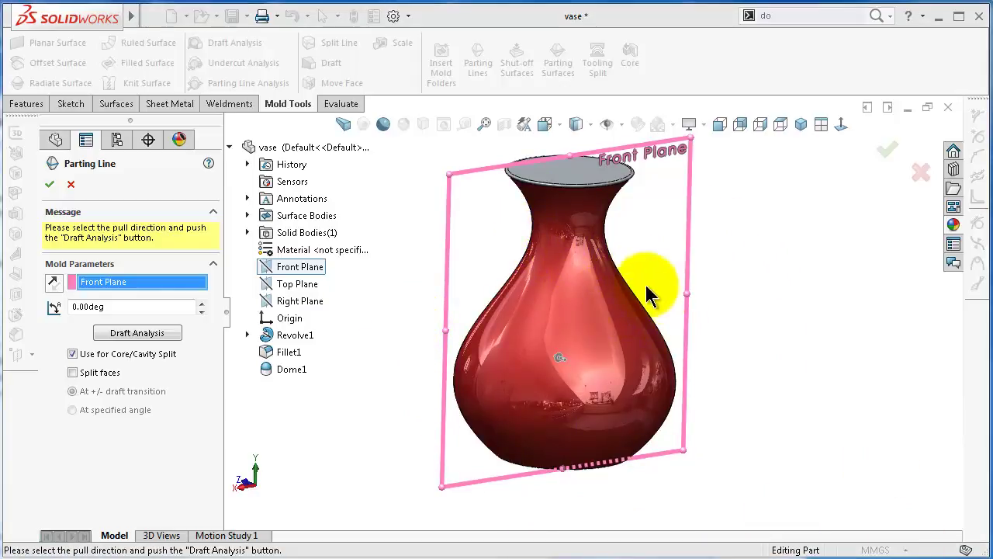
middle_drag(515, 195, 536, 211)
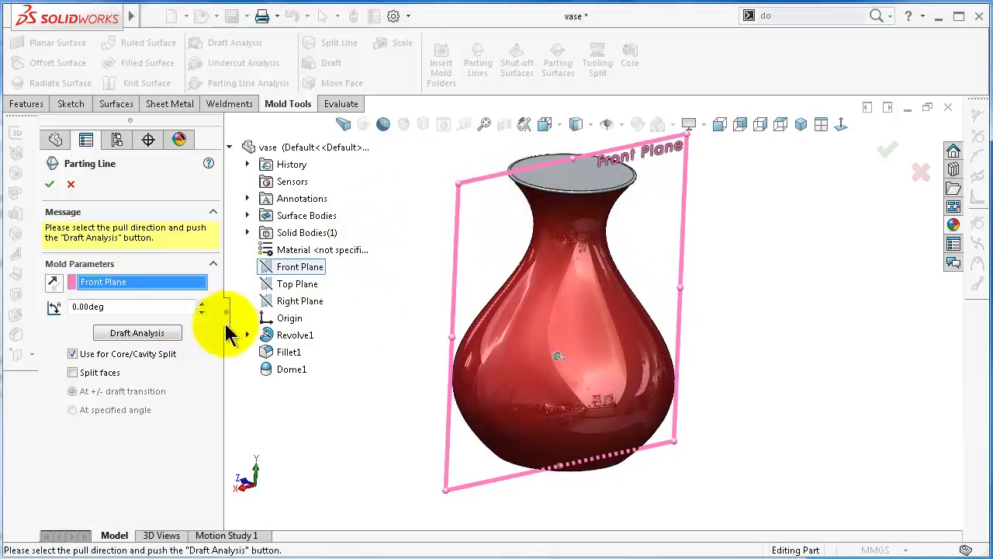
click(146, 340)
Check the draft colours around the vase and enable splitting faces at the +/- draft transition.
middle_drag(586, 438, 455, 398)
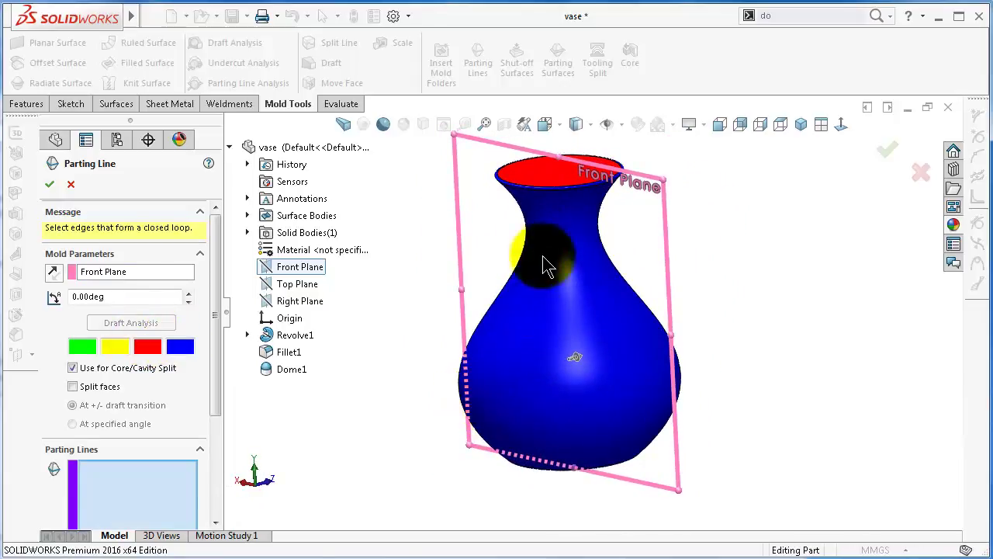
scroll(218, 293, down, 5)
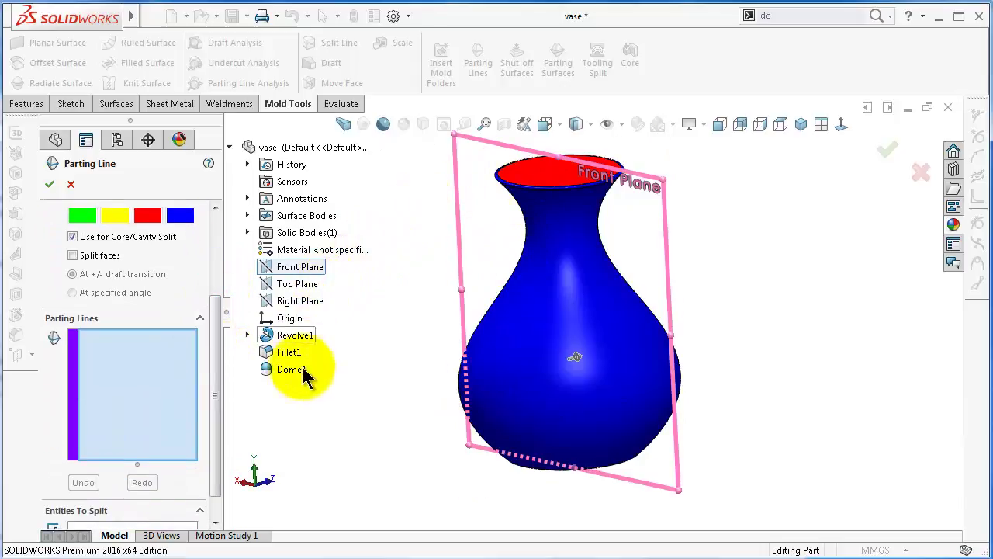
middle_drag(443, 381, 588, 382)
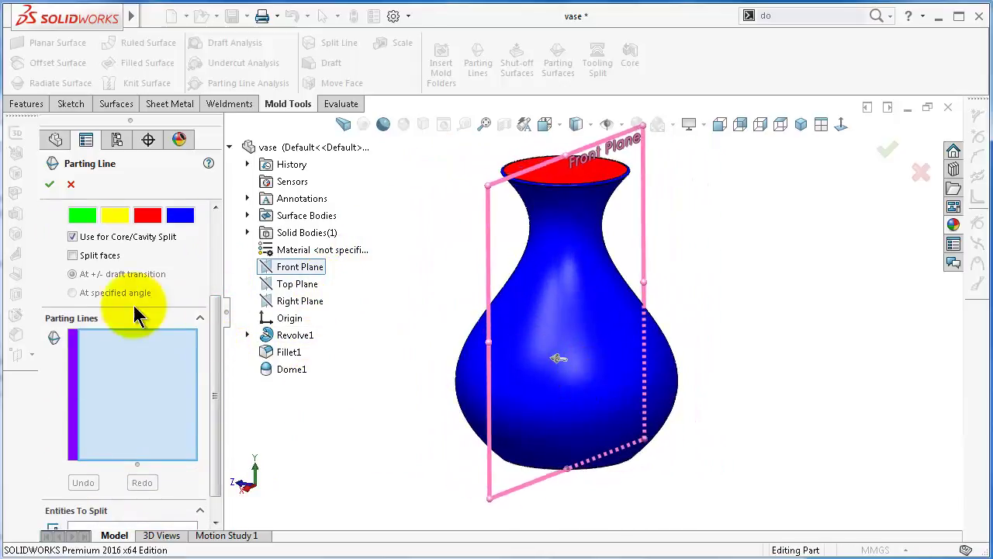
click(73, 256)
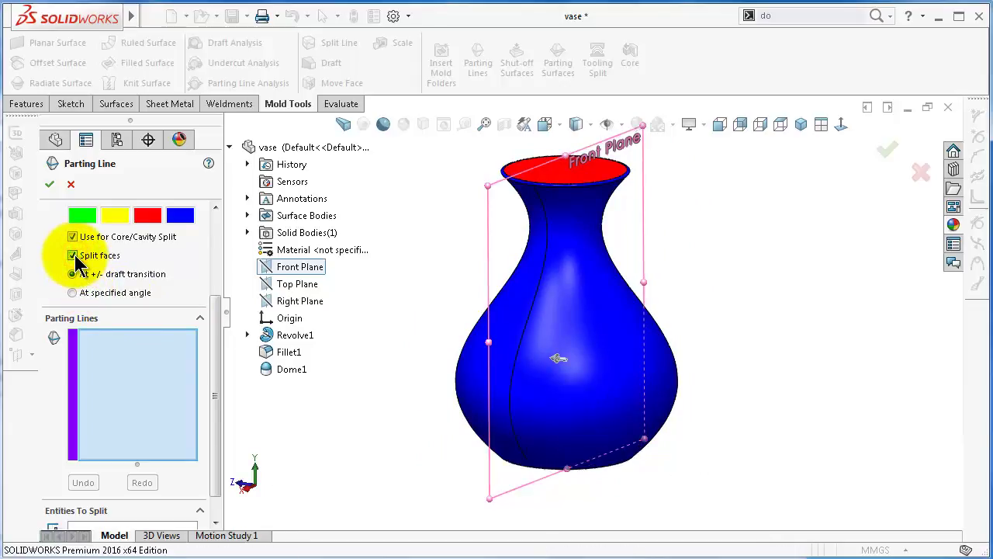
Select the split edges on both sides of the vase as parting lines and accept the feature.
click(546, 223)
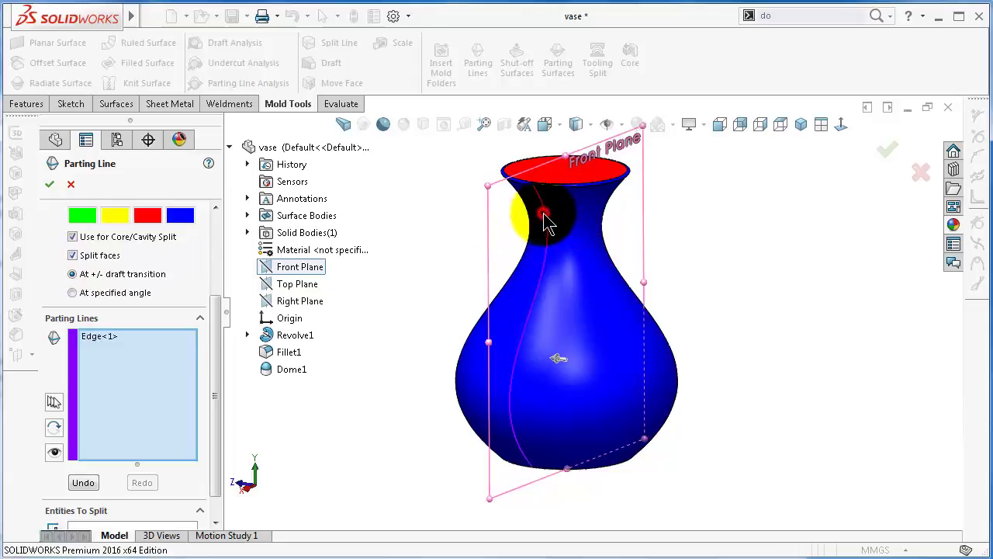
middle_drag(643, 288, 582, 333)
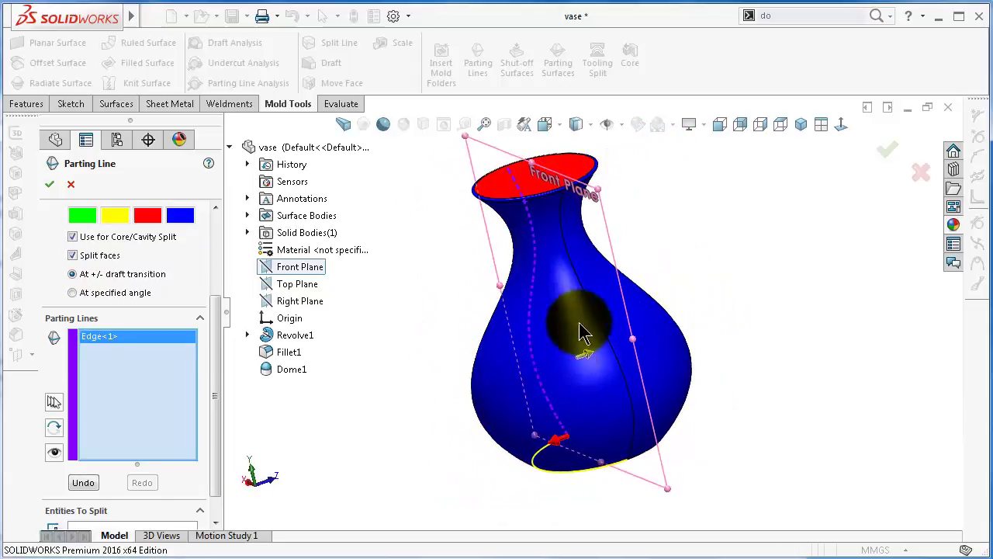
click(586, 291)
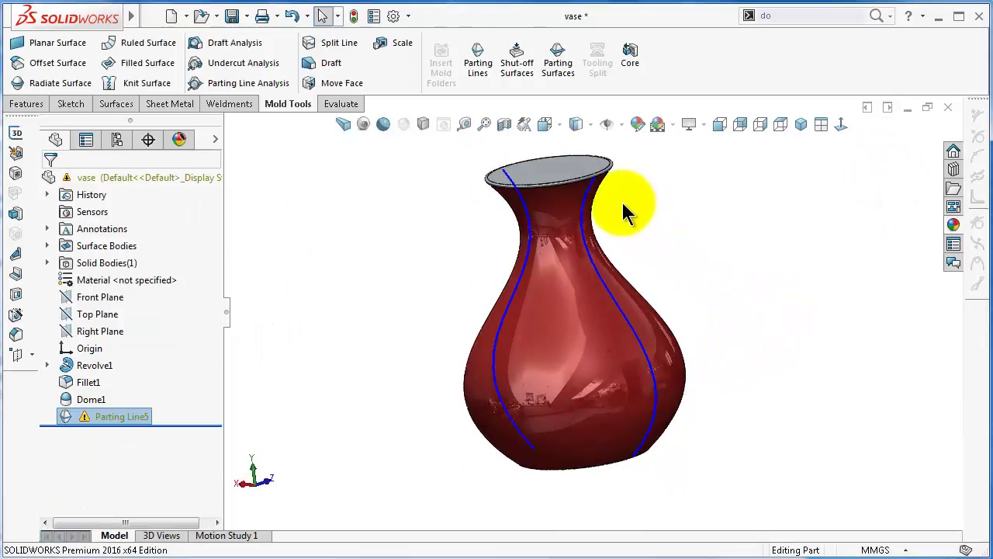
Inspect the parting line running down the vase from several sides.
middle_drag(701, 262, 573, 203)
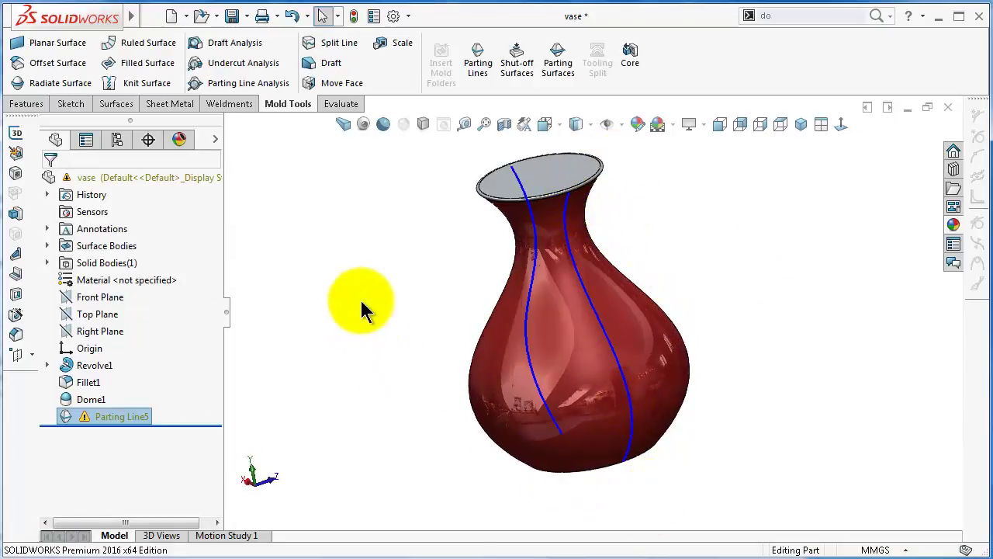
middle_drag(362, 310, 427, 281)
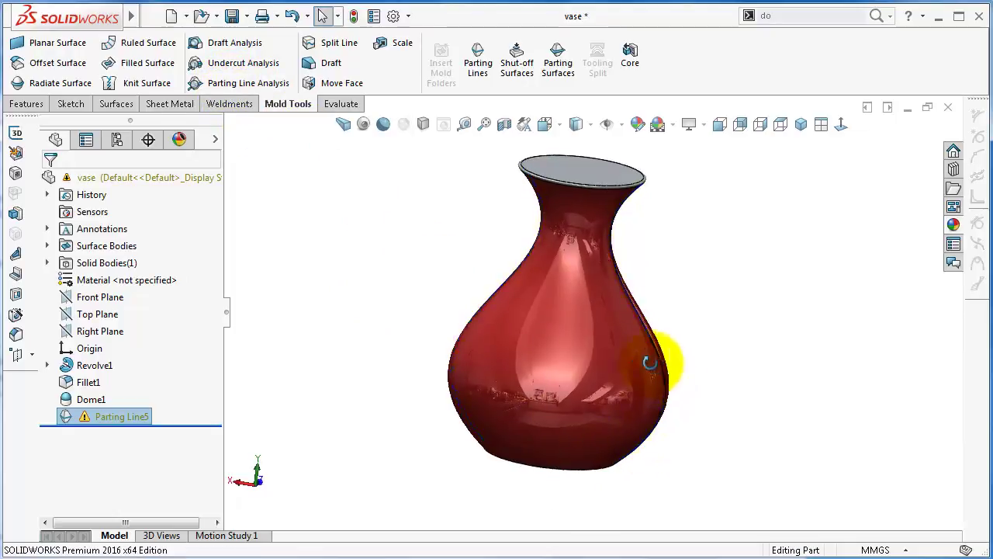
middle_drag(650, 359, 595, 360)
Edit the vase's parting line, add the split edge across the base to its edges and accept the feature.
mouse_move(108, 417)
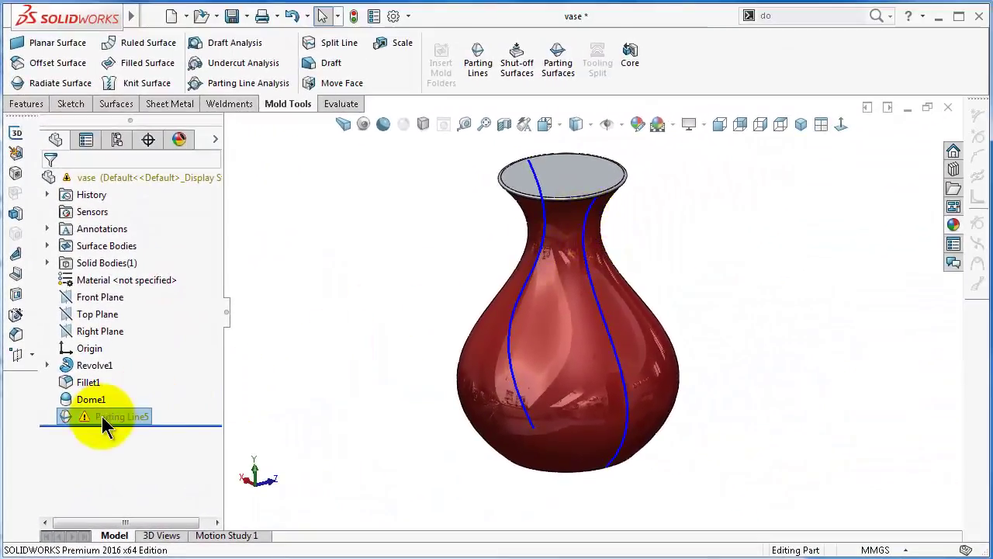
click(101, 416)
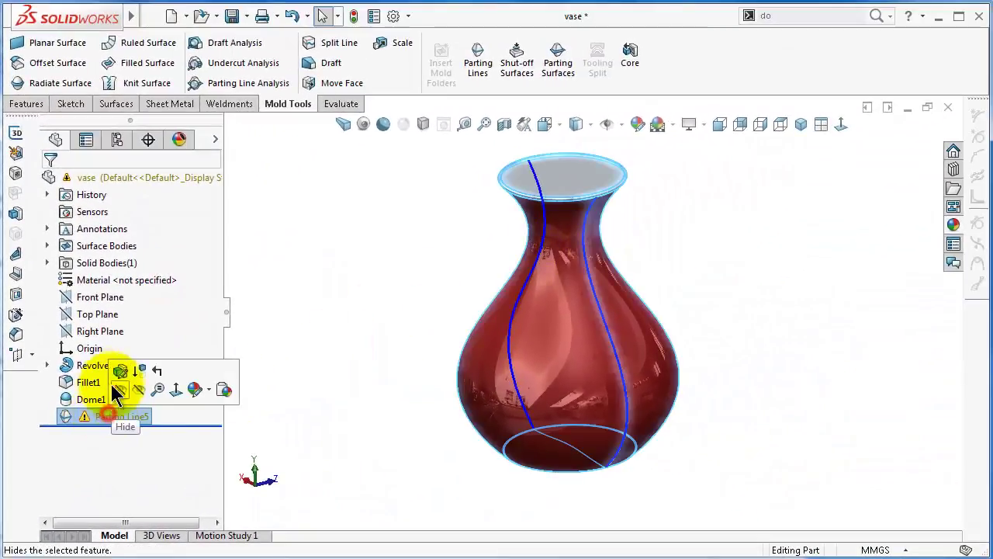
click(122, 383)
middle_drag(514, 228, 603, 204)
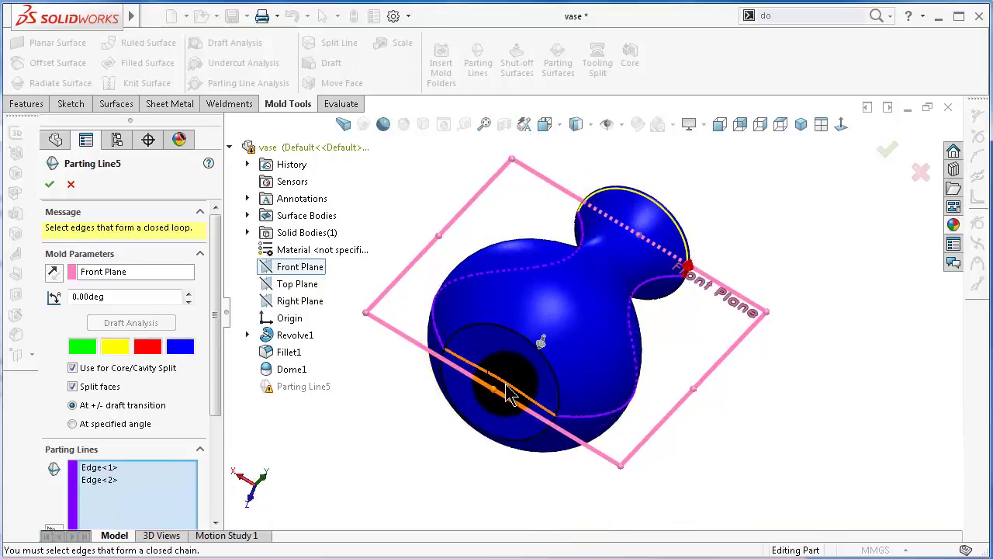
middle_drag(628, 328, 625, 259)
middle_drag(565, 333, 536, 414)
click(530, 399)
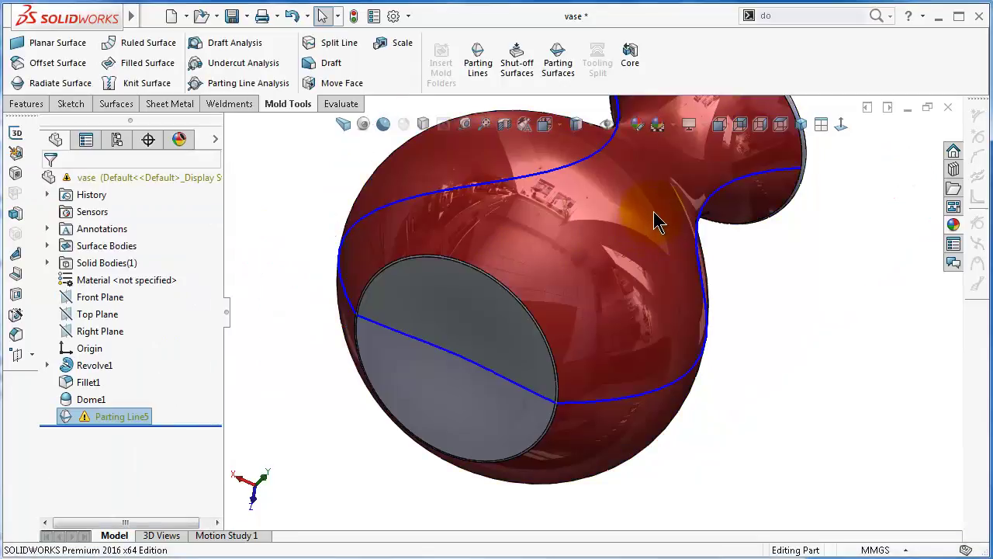
Check the closed parting line around the vase and delete the parting line feature.
middle_drag(658, 222, 732, 177)
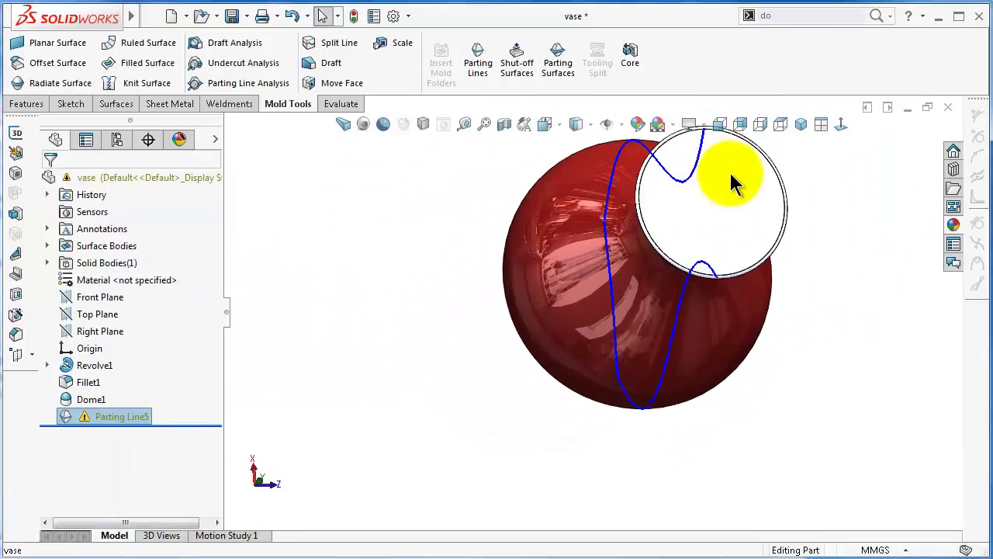
middle_drag(736, 355, 747, 322)
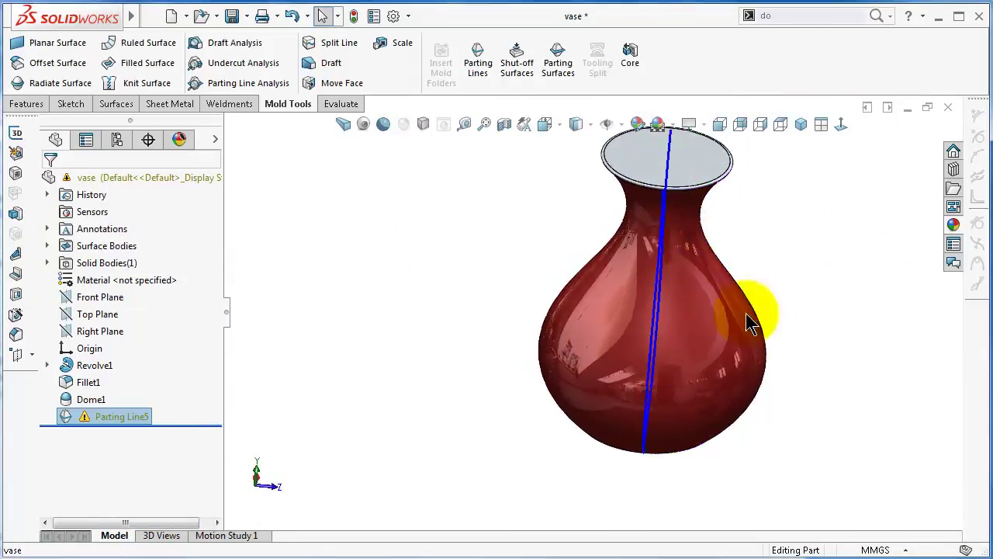
right_click(142, 415)
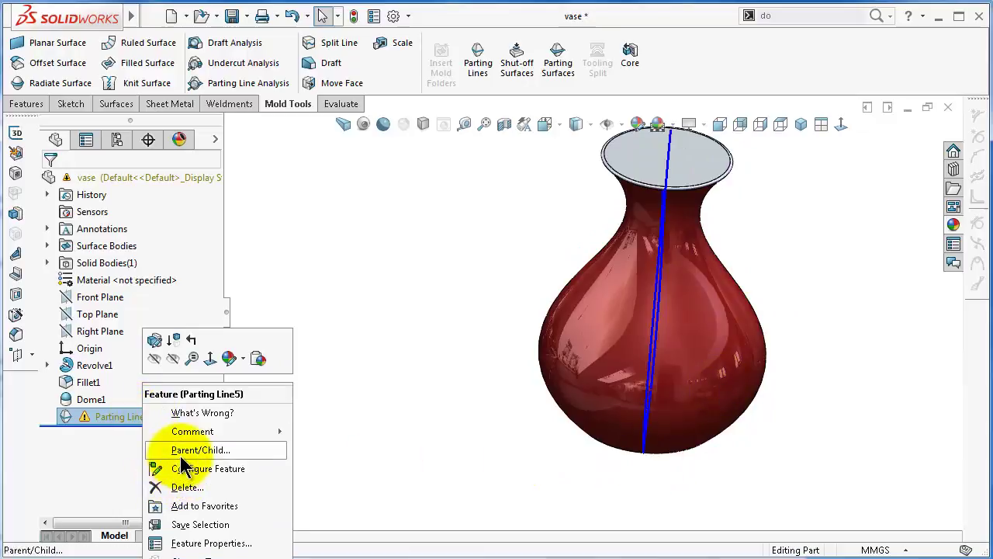
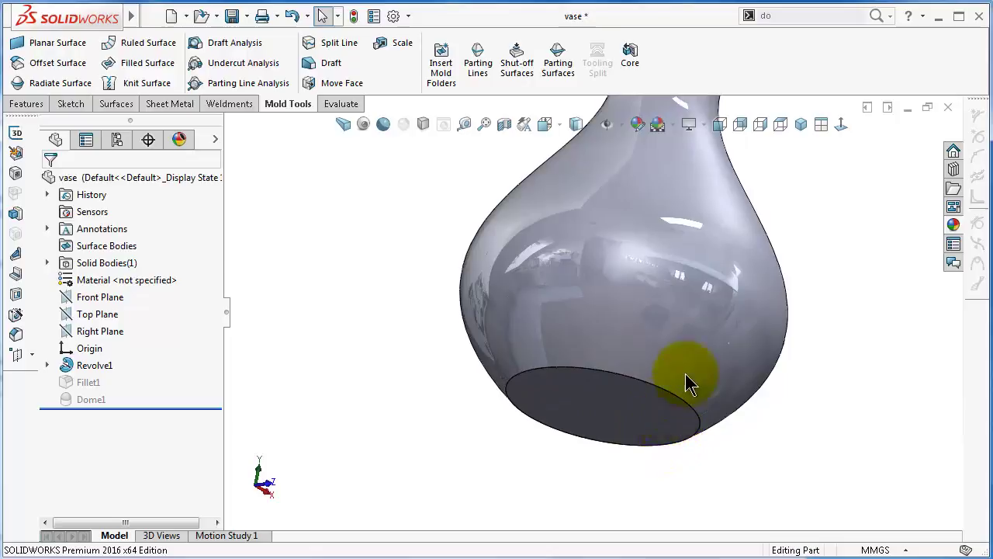
Try a new vase parting line pulled along the Front Plane at 0 degrees, running the draft analysis and enabling split faces.
key(ctrl+1)
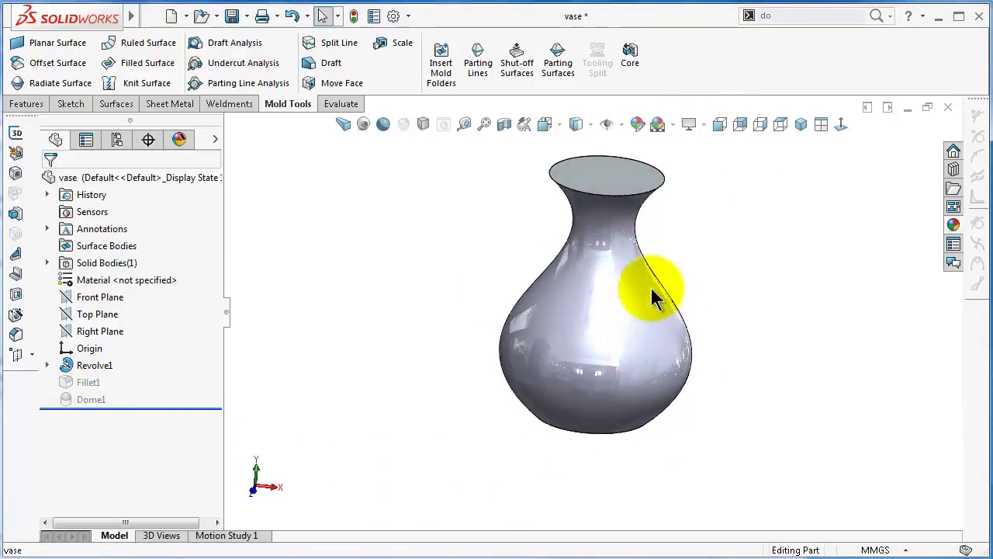
scroll(652, 159, down, 3)
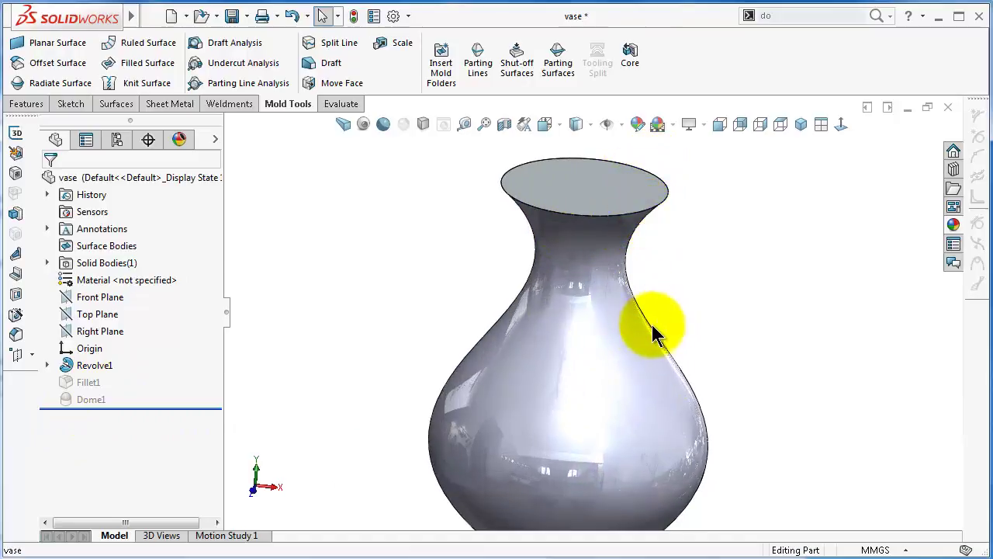
scroll(632, 343, up, 2)
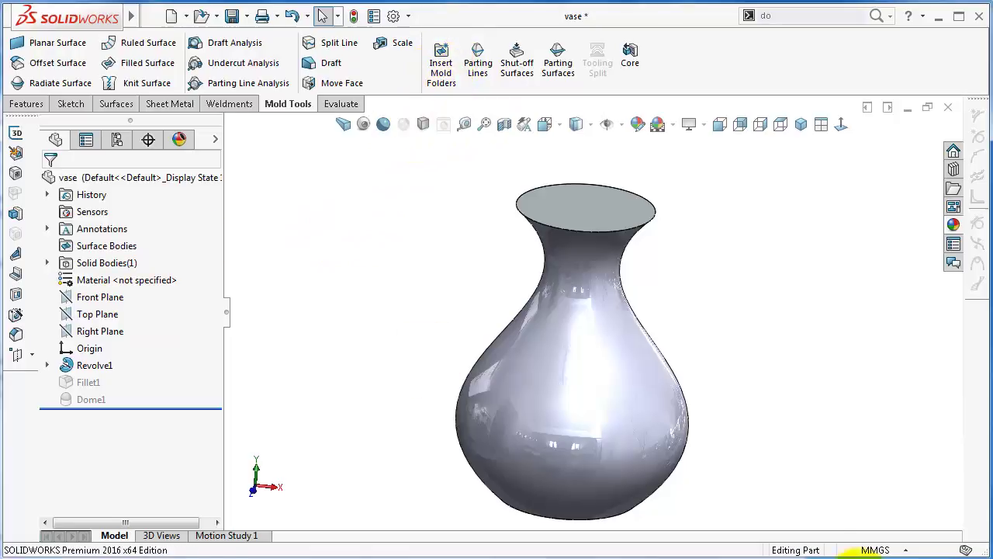
click(441, 68)
click(481, 68)
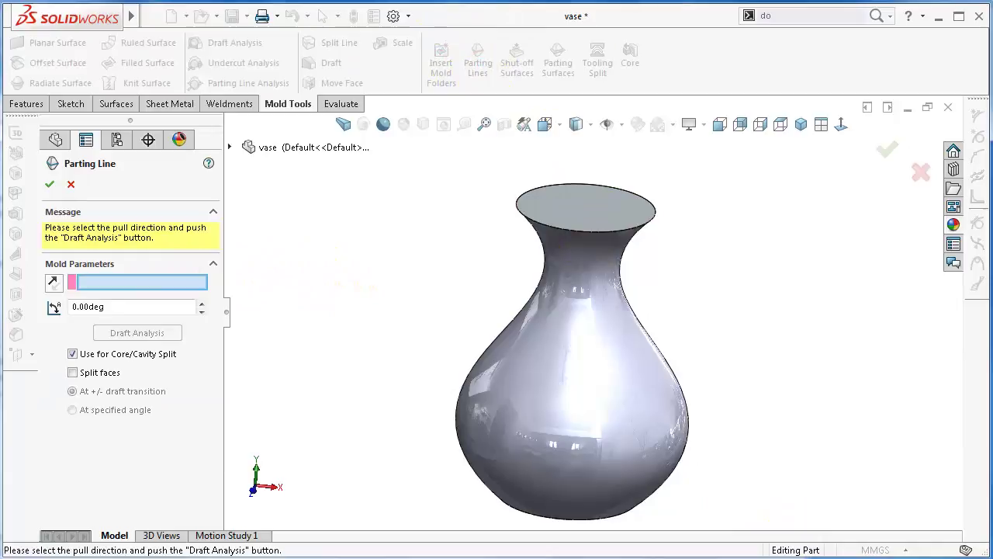
click(230, 147)
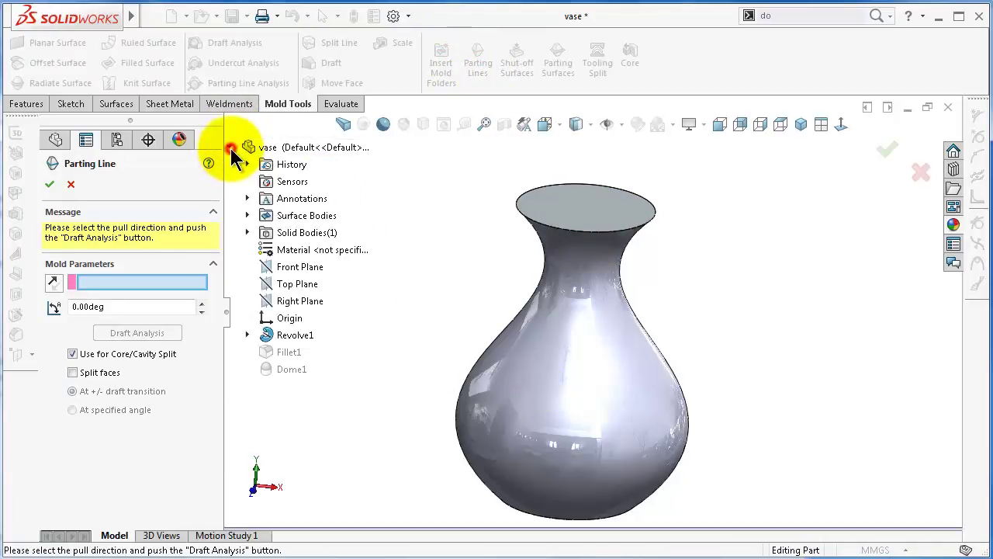
click(295, 266)
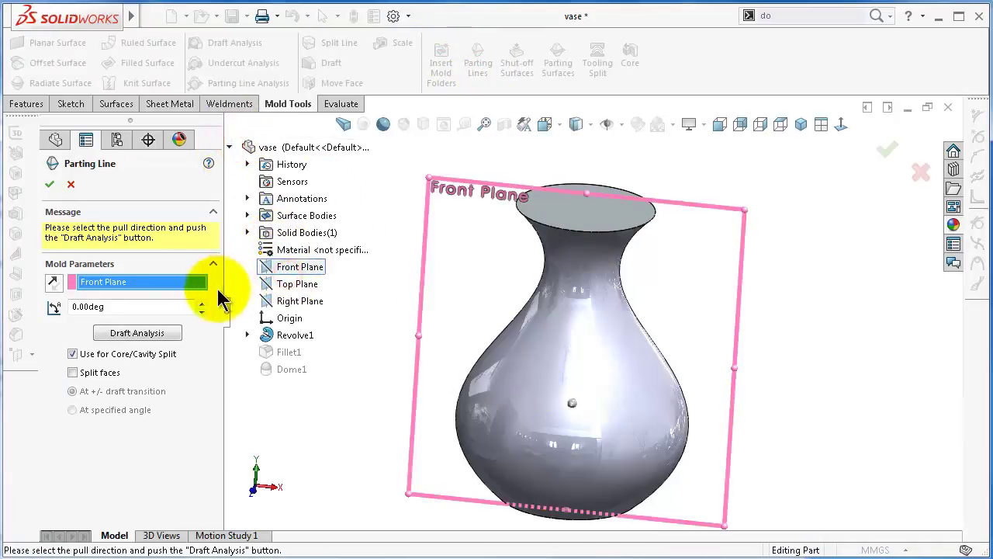
click(136, 333)
middle_drag(561, 432, 543, 191)
click(73, 386)
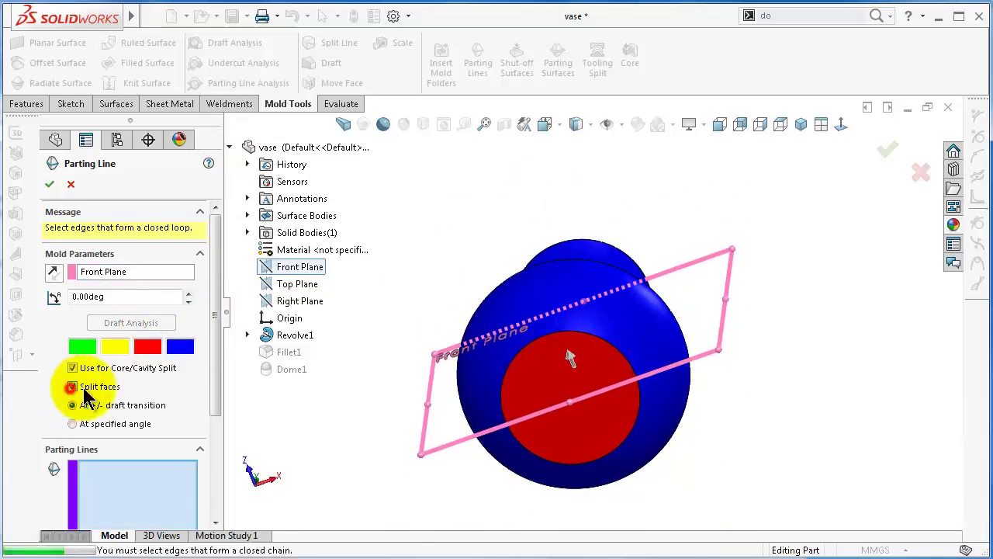
Examine how the flat base and rim faces meet the split edges, and cancel the parting line.
middle_drag(663, 221, 665, 311)
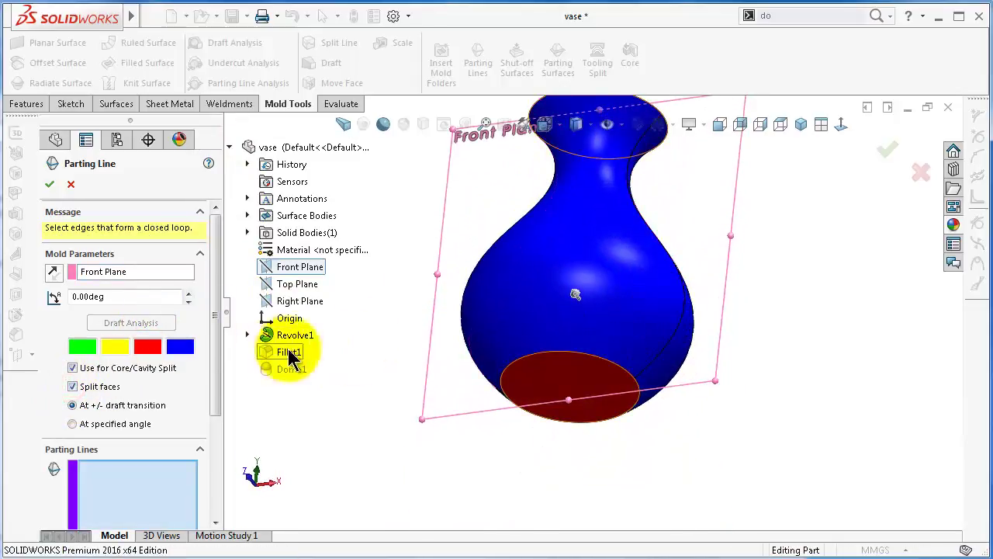
middle_drag(604, 390, 651, 248)
scroll(642, 281, down, 2)
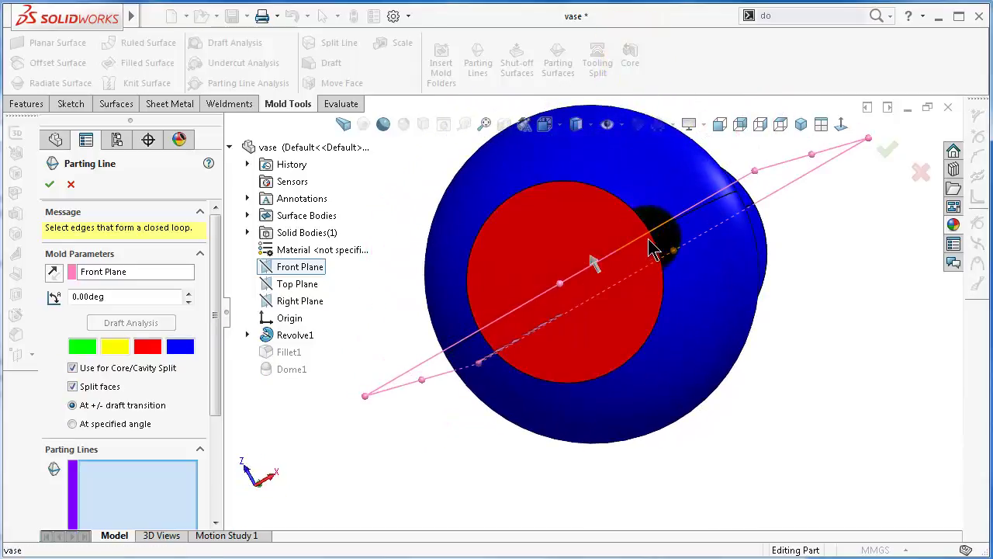
middle_drag(590, 289, 615, 319)
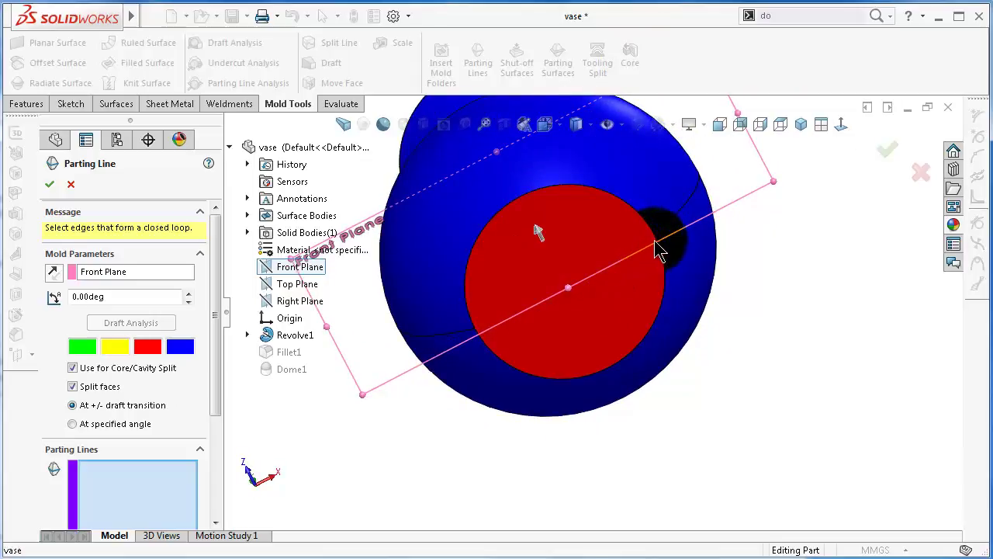
middle_drag(669, 250, 960, 194)
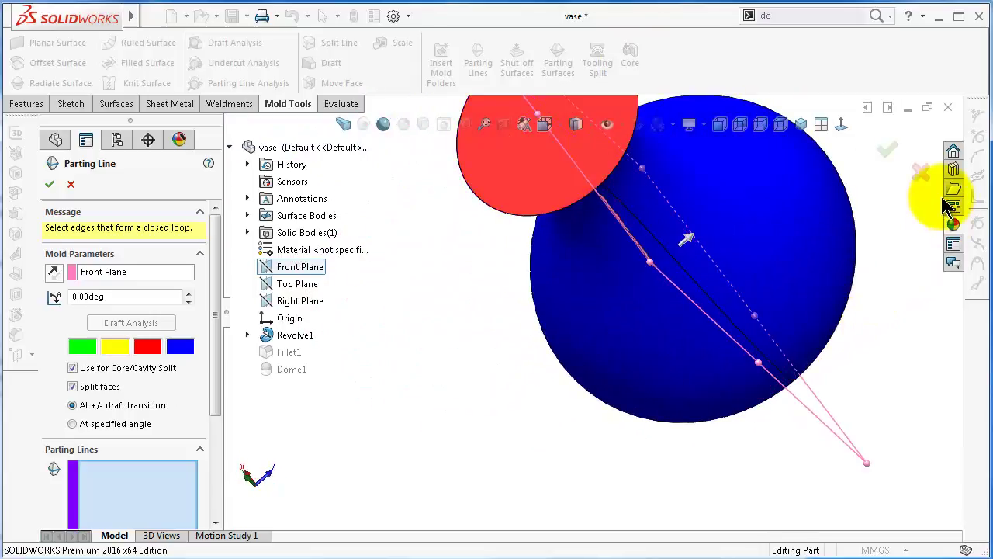
click(921, 169)
Sketch a horizontal line about 150 mm long through the origin on the vase's flat top face, extending past both sides.
middle_drag(649, 303, 647, 179)
click(628, 186)
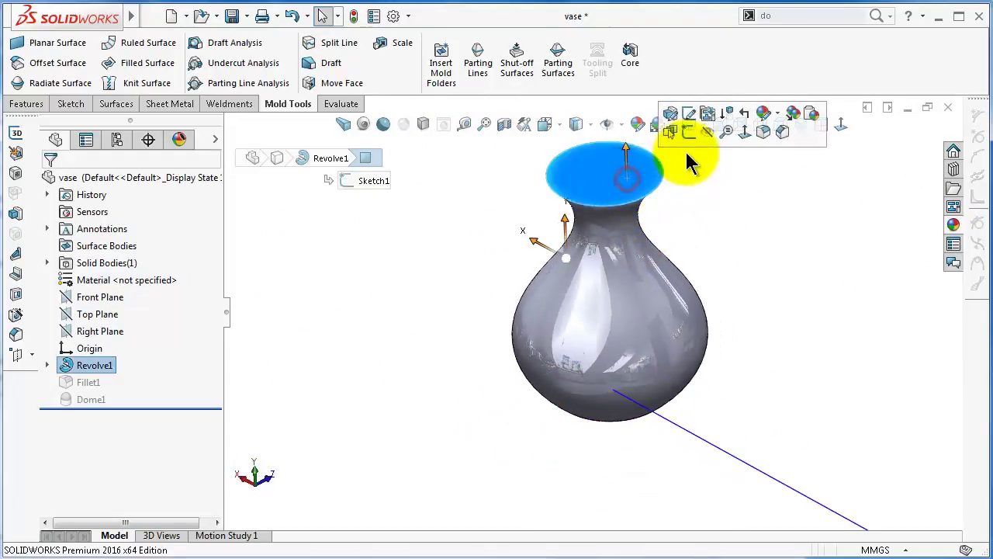
click(677, 127)
click(842, 126)
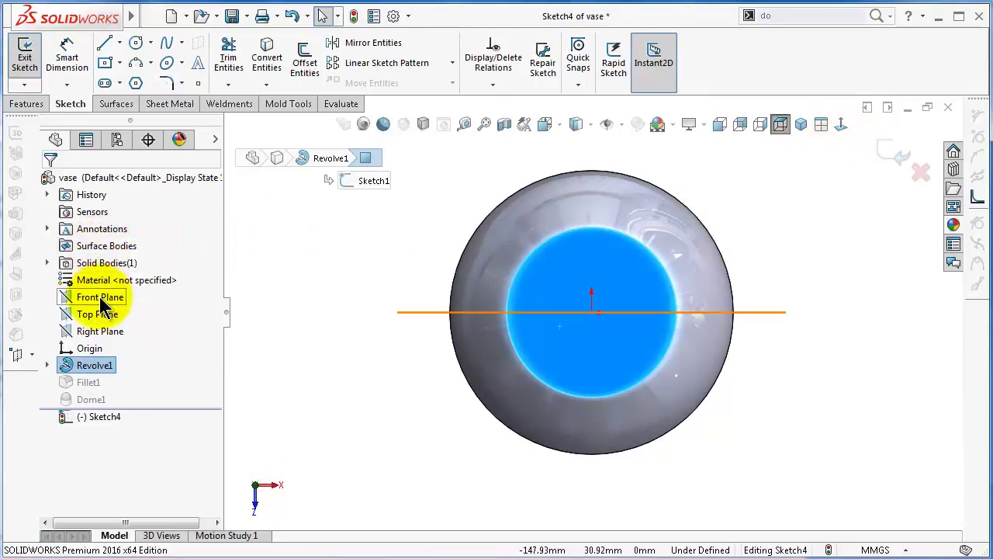
click(105, 44)
click(401, 313)
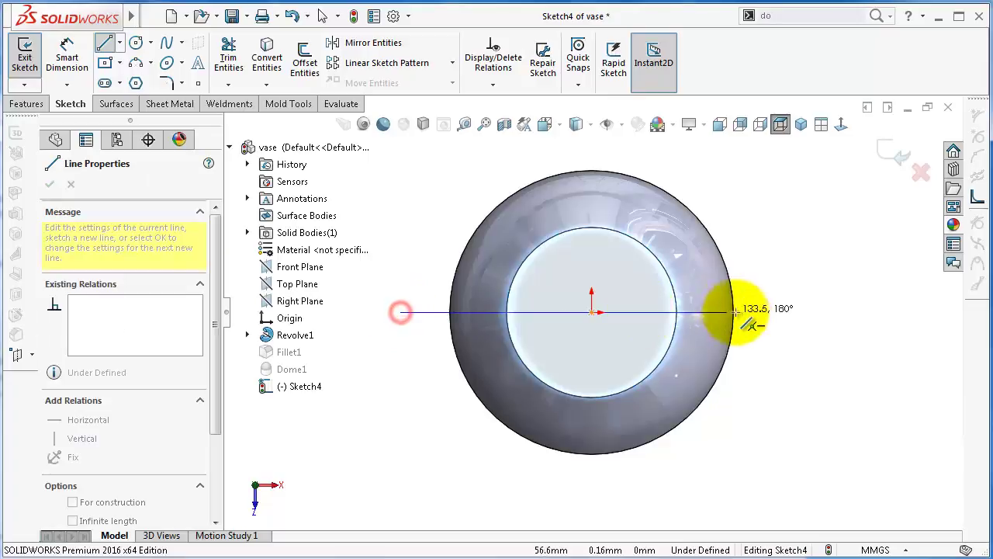
double_click(766, 312)
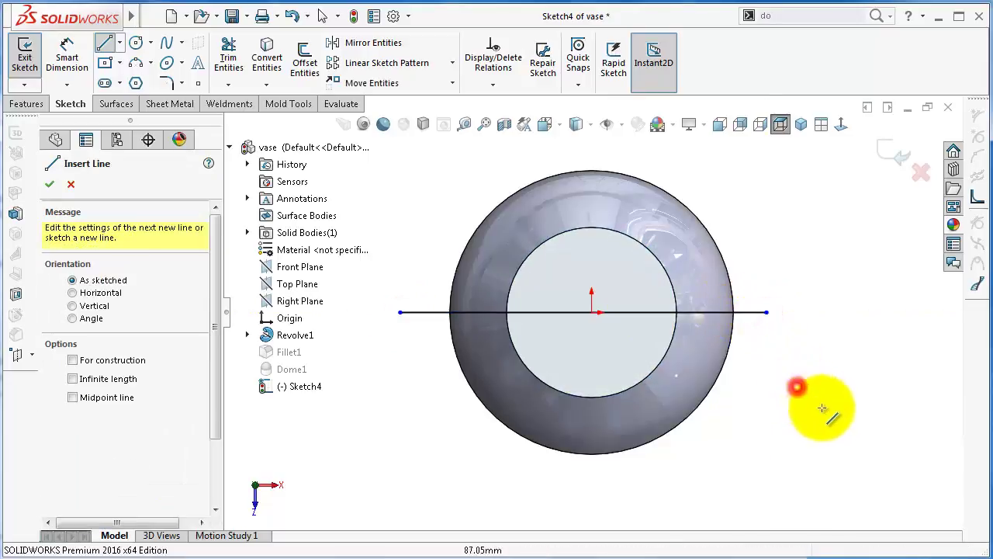
Dimension the sketched line's length to 150 mm.
right_drag(794, 390, 838, 155)
click(761, 313)
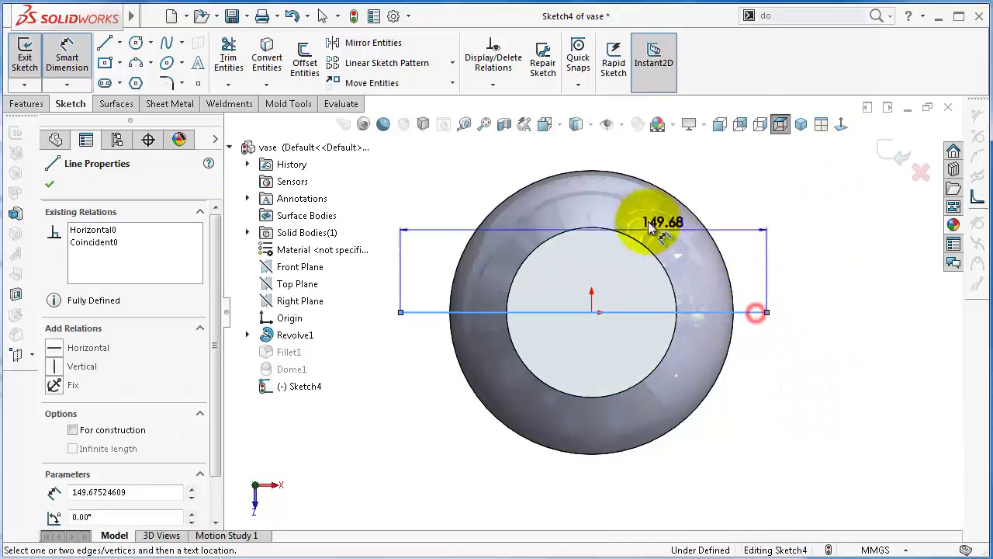
click(526, 159)
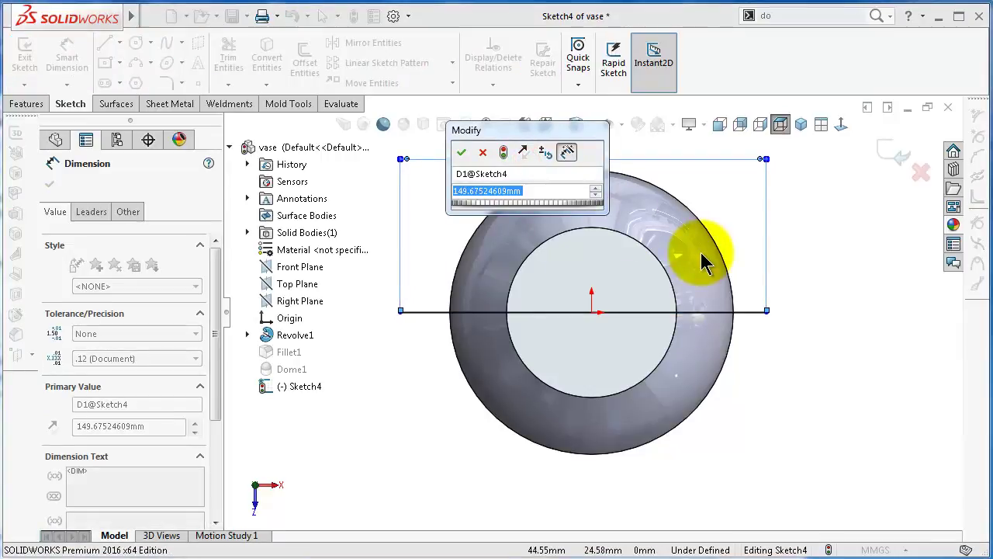
key(Return)
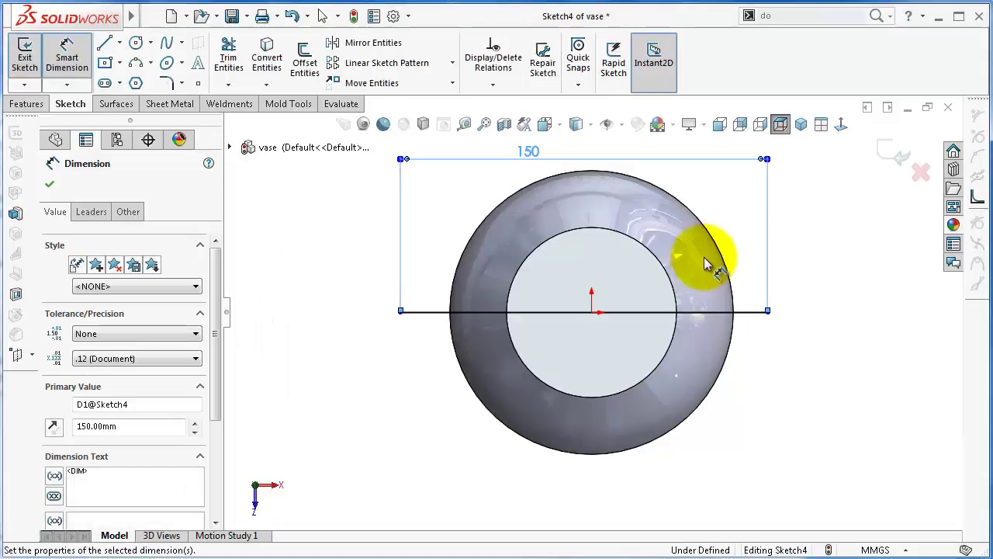
Create a projection split line from the current sketch across the vase's flat top and bottom faces.
middle_drag(731, 395, 727, 339)
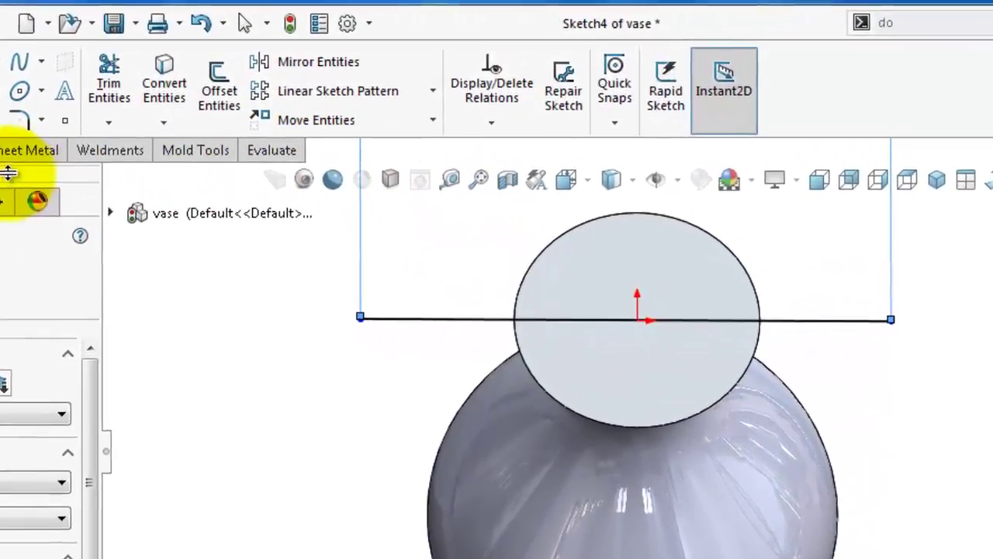
click(180, 152)
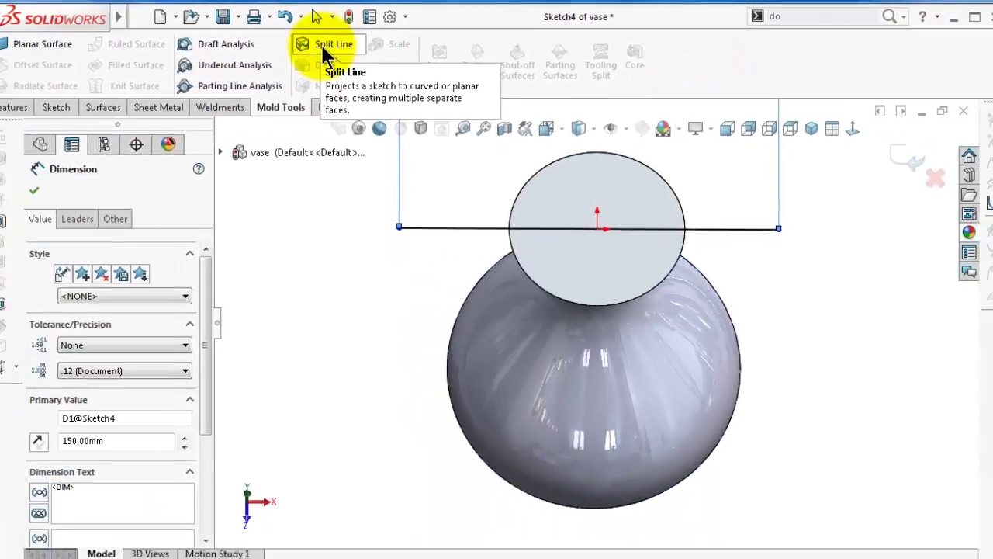
click(243, 69)
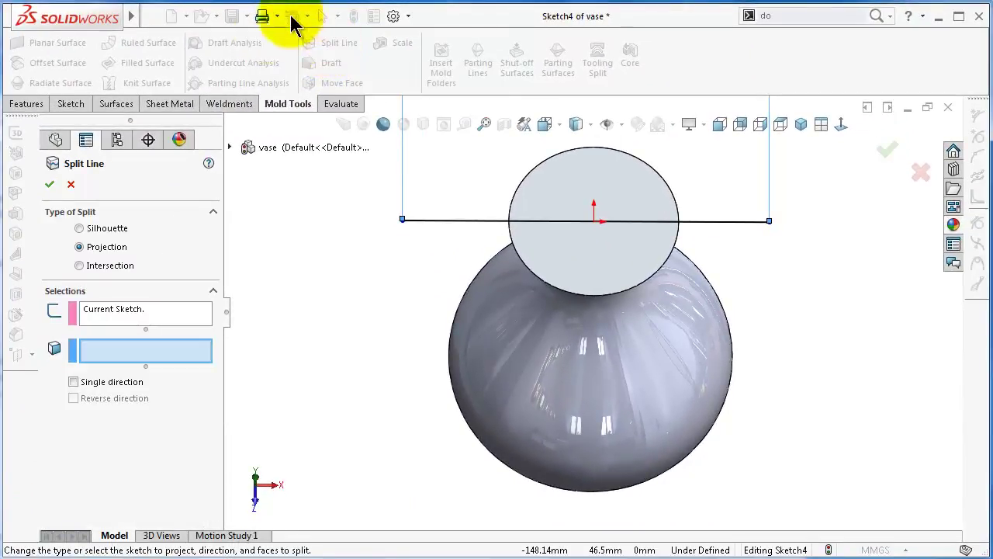
middle_drag(745, 330, 510, 322)
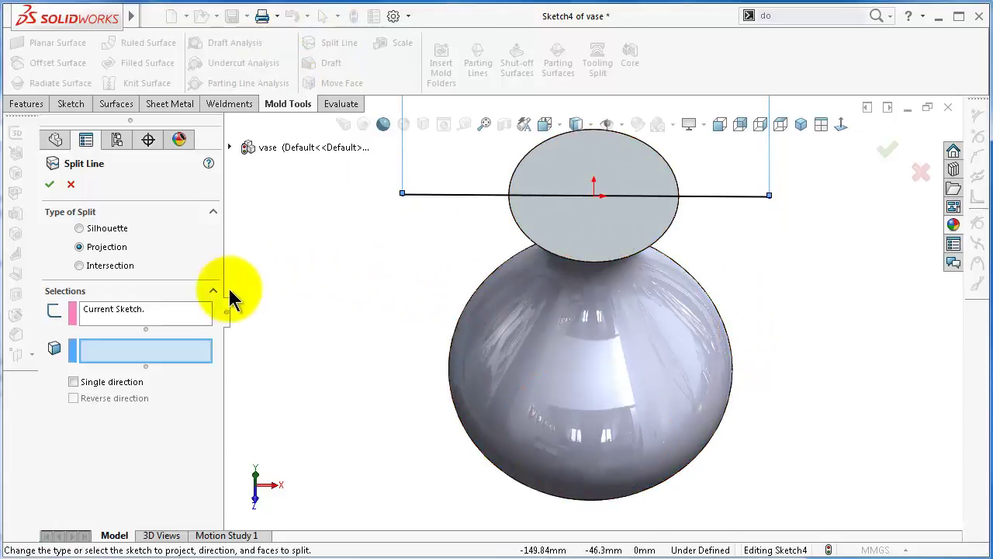
click(126, 311)
click(129, 356)
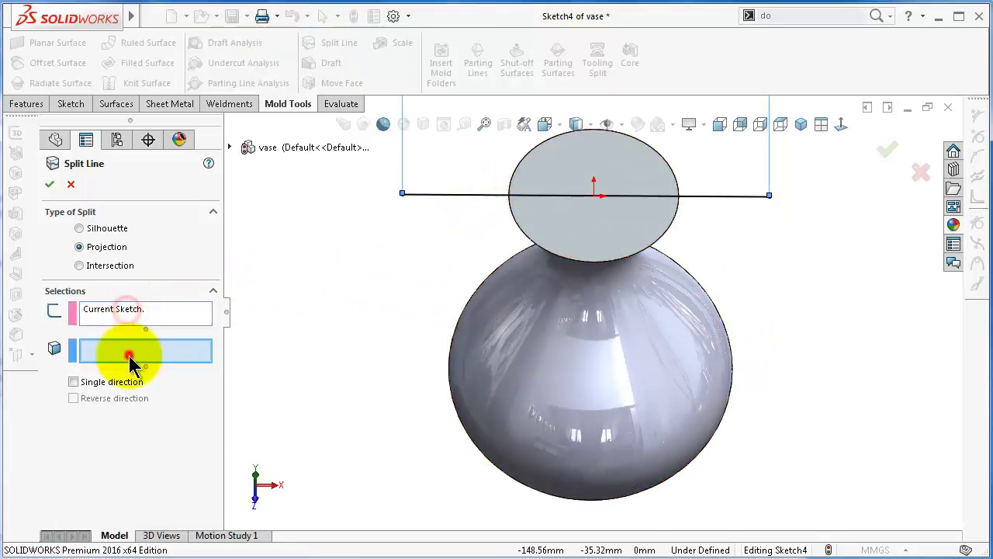
click(581, 242)
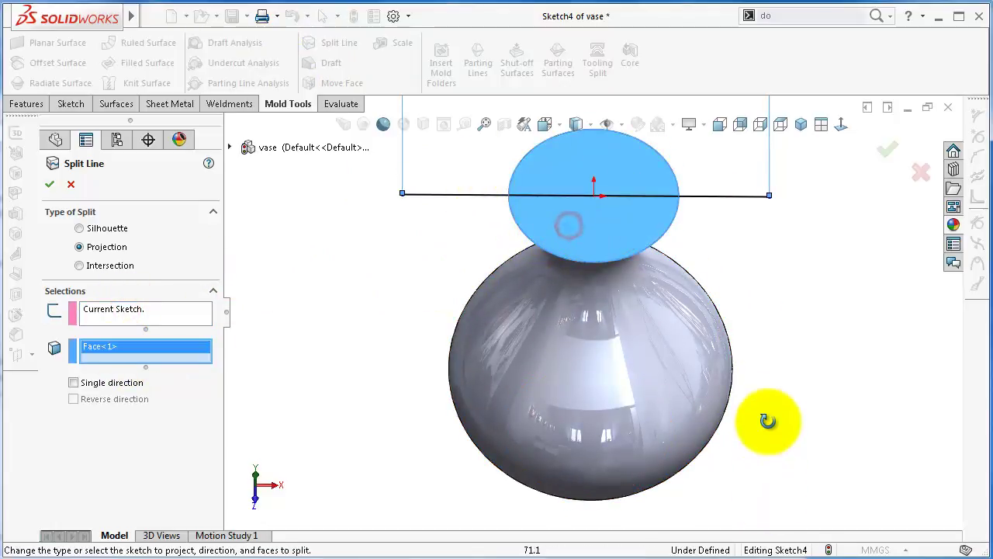
middle_drag(765, 417, 851, 431)
click(634, 426)
click(884, 152)
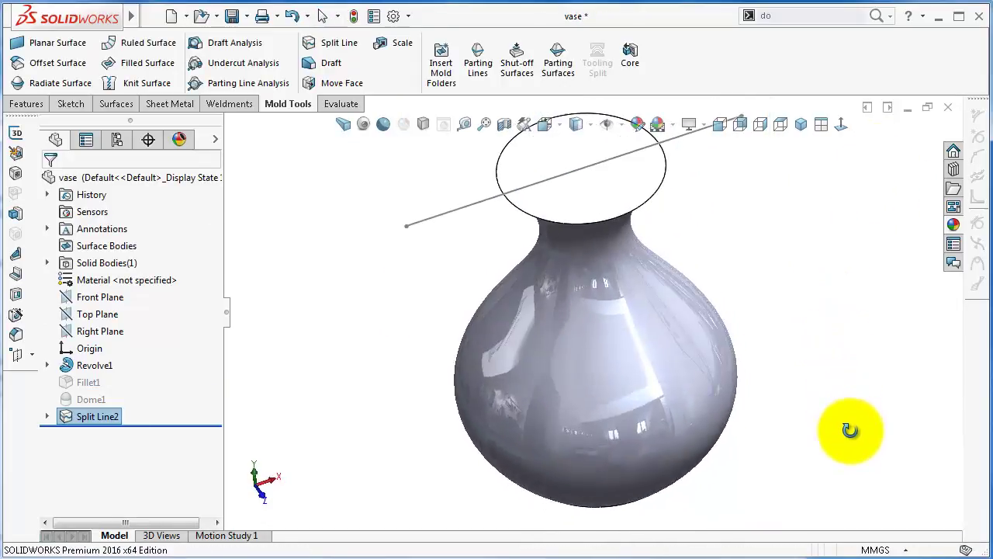
Hide the line sketch belonging to the split line across the vase's flat end faces.
middle_drag(441, 363, 460, 237)
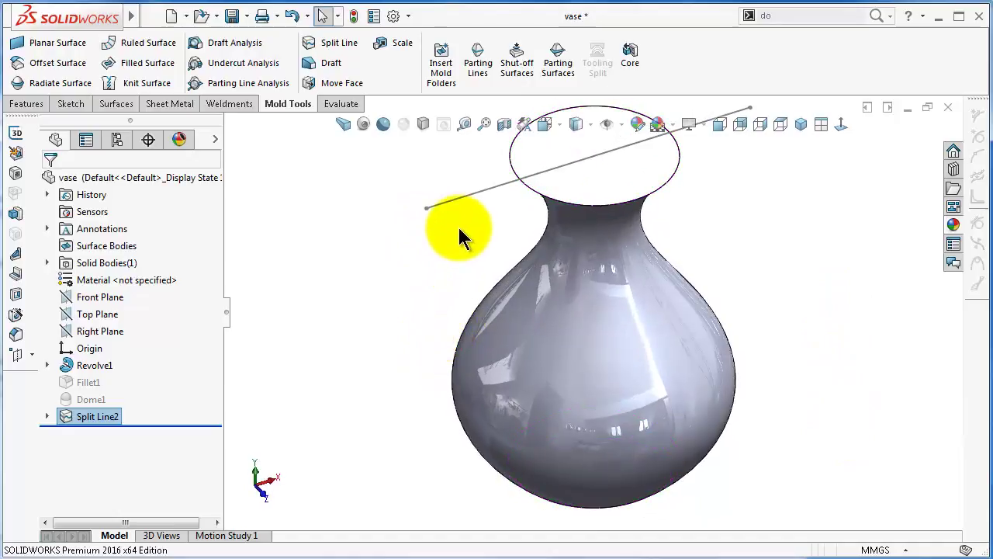
click(465, 200)
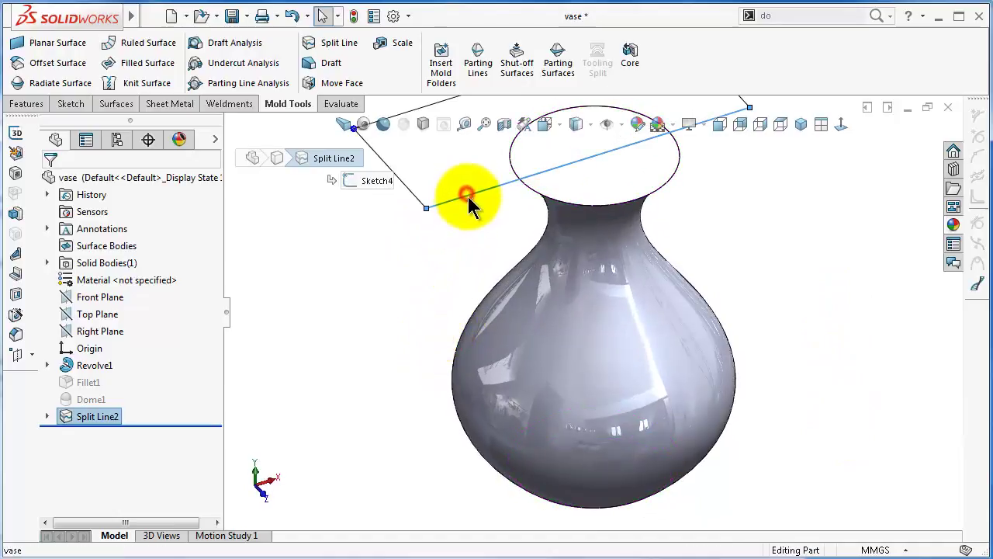
click(90, 419)
click(80, 458)
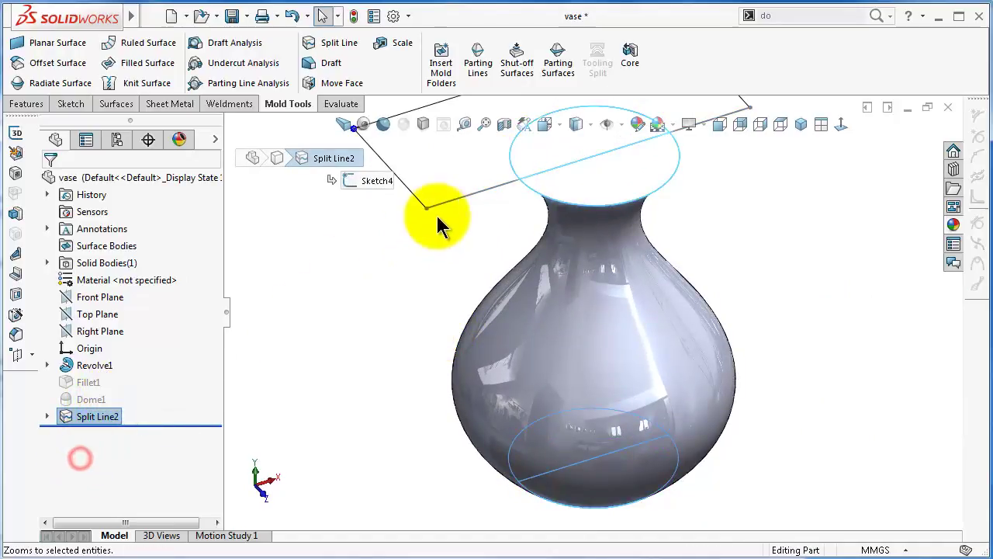
click(95, 431)
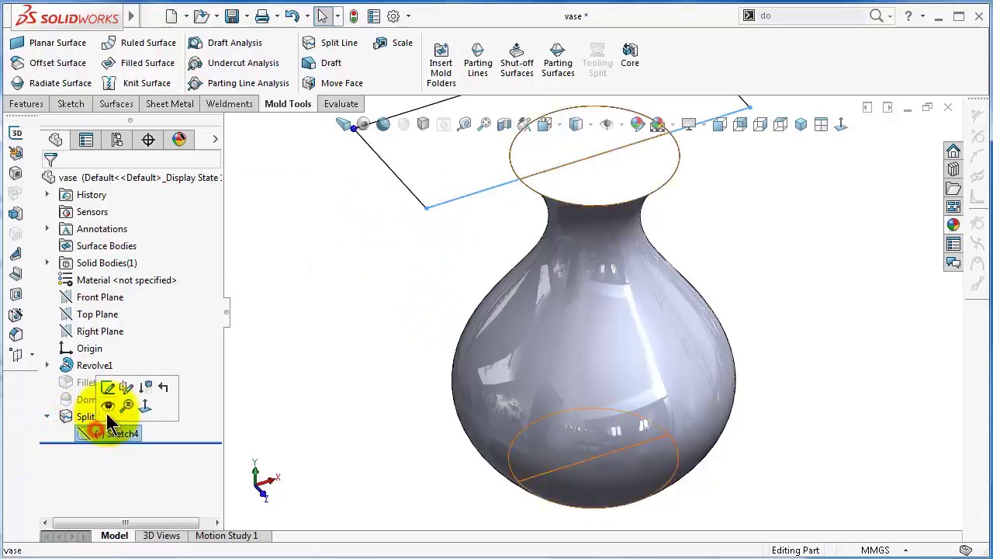
click(105, 402)
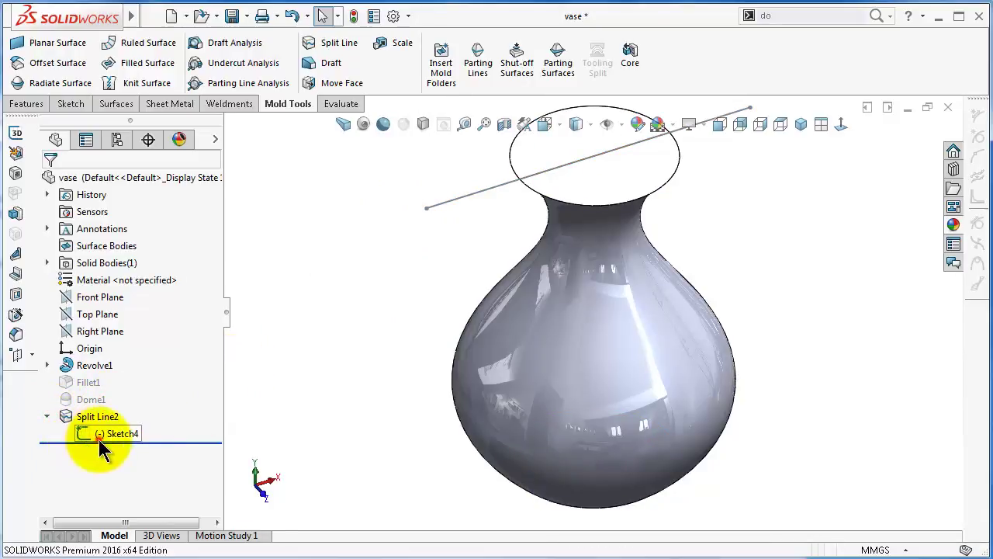
click(108, 417)
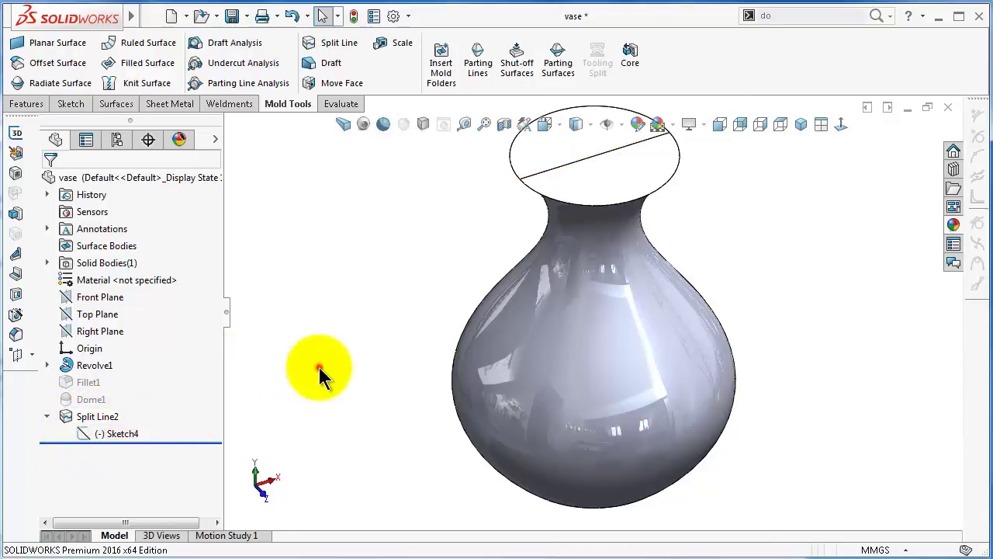
click(318, 367)
Start a parting line with the Front Plane as pull direction, and run its draft analysis at 0 degrees with faces split at the +/- draft transition.
middle_drag(530, 408, 570, 355)
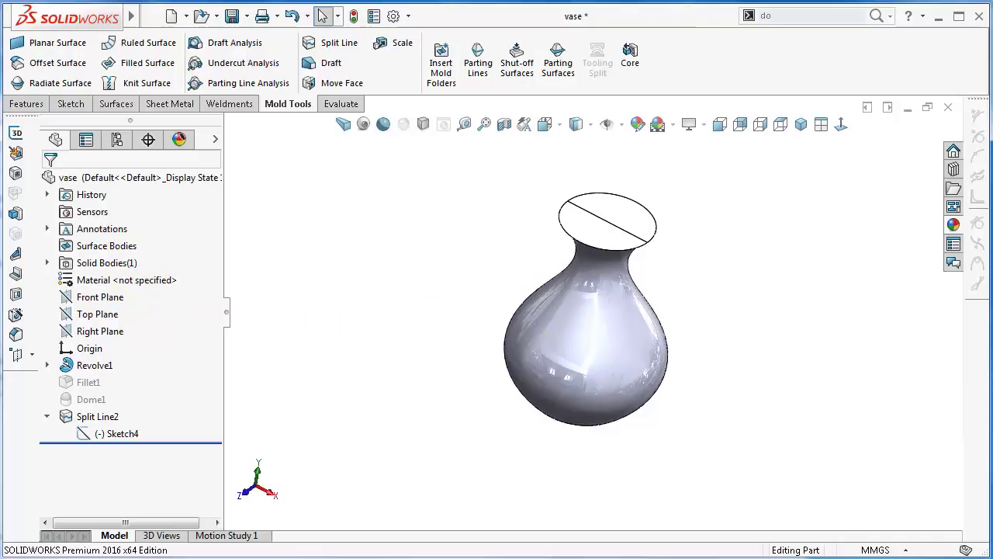
click(477, 70)
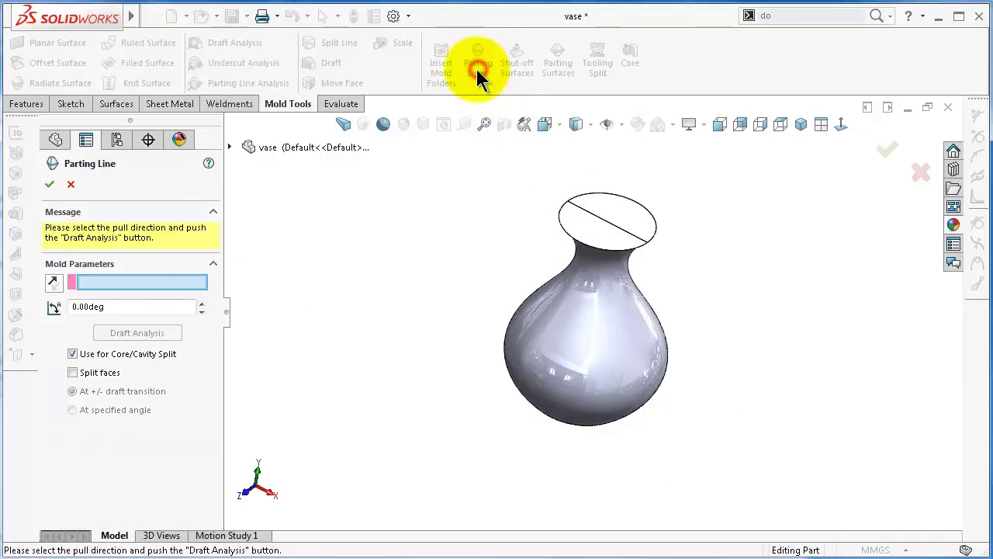
click(230, 147)
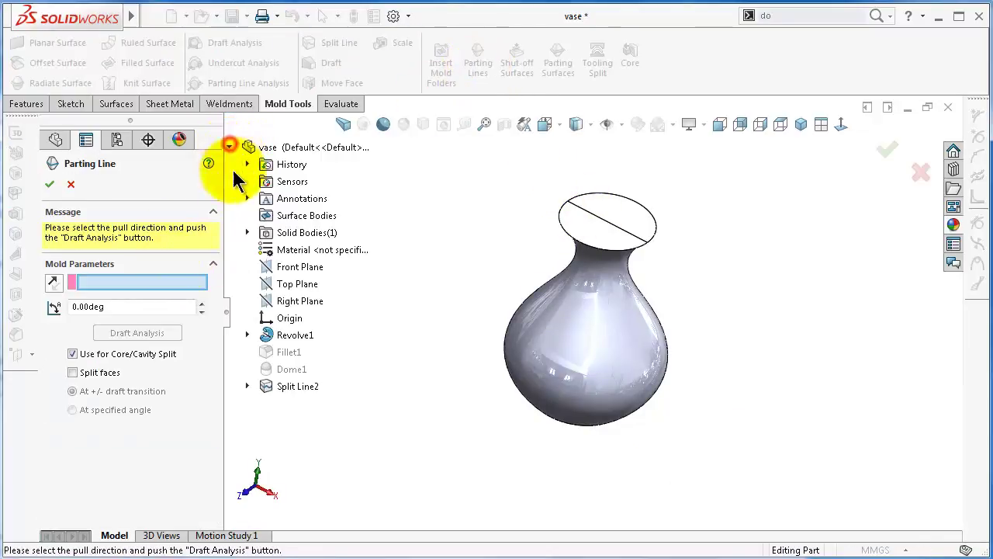
click(297, 267)
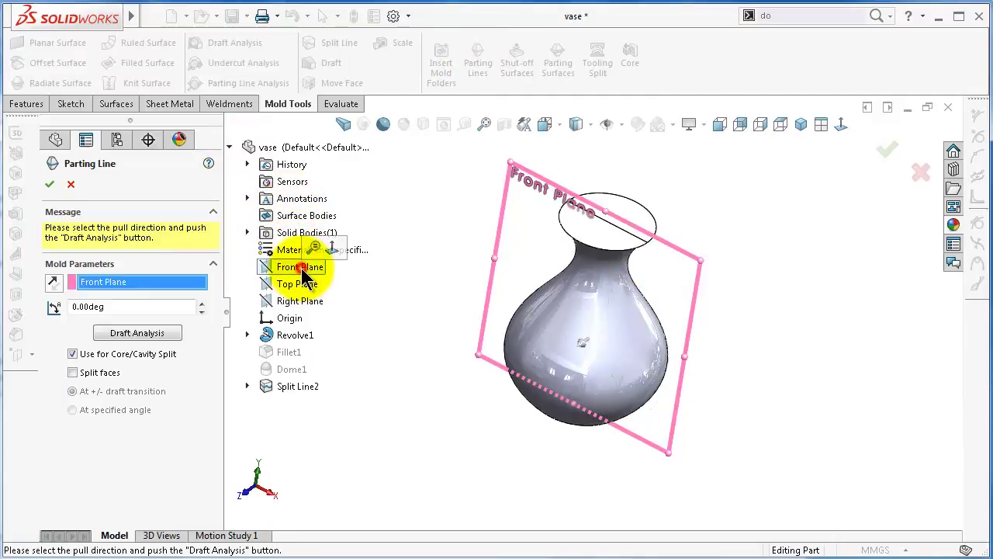
click(120, 341)
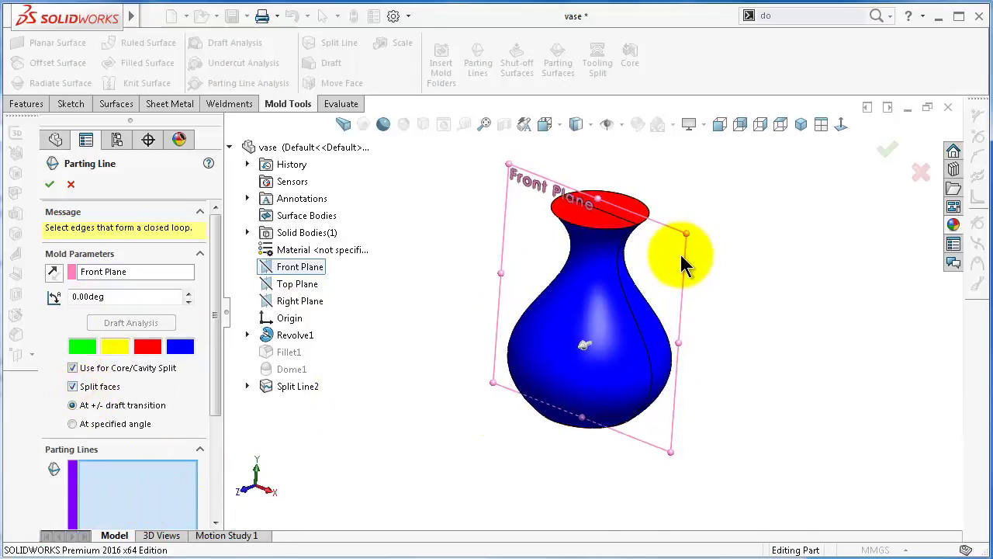
Form a closed parting line from the vase's two side edges and the straight split edges across its top and bottom faces, and accept it.
scroll(683, 264, down, 3)
click(563, 268)
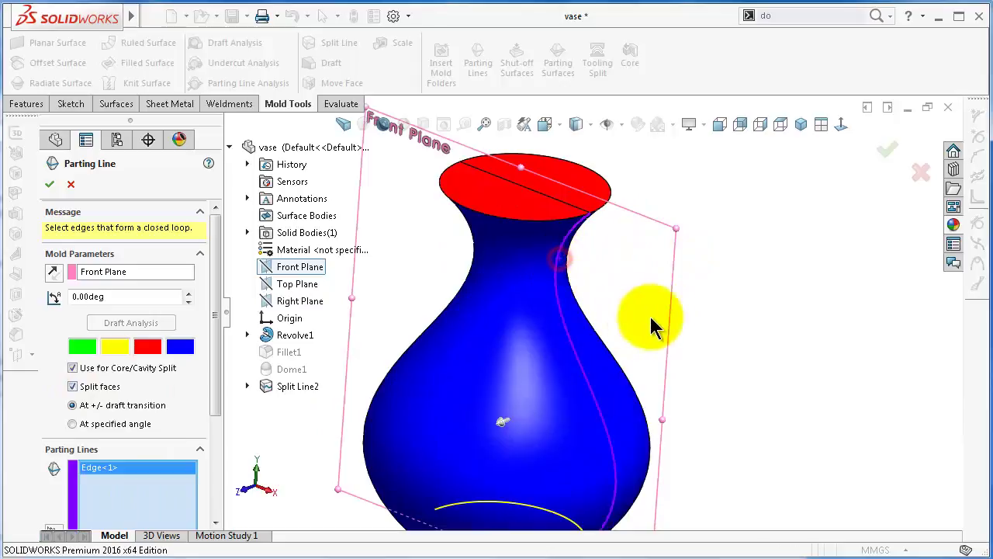
mouse_move(655, 328)
middle_down()
mouse_move(745, 310)
mouse_move(658, 310)
middle_up()
click(613, 287)
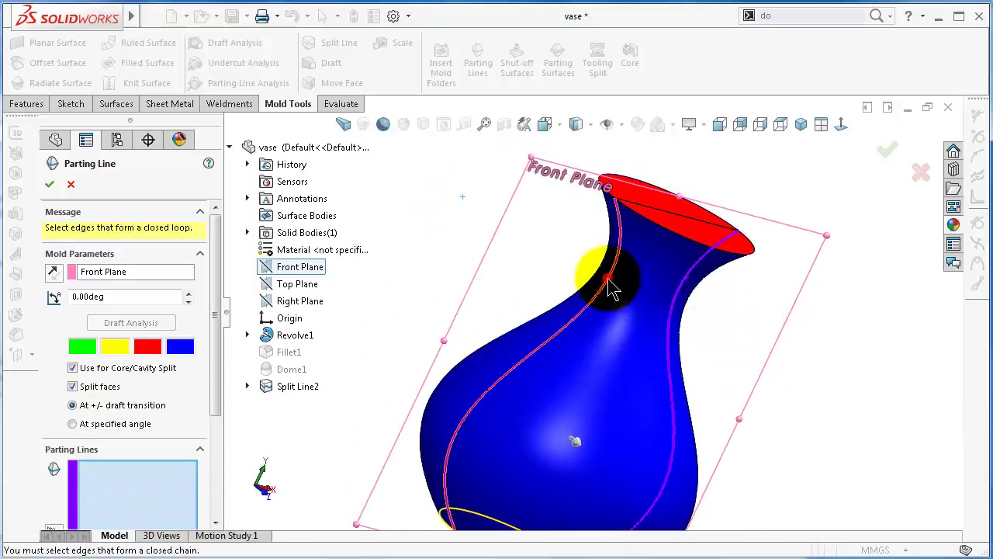
middle_drag(605, 275, 647, 271)
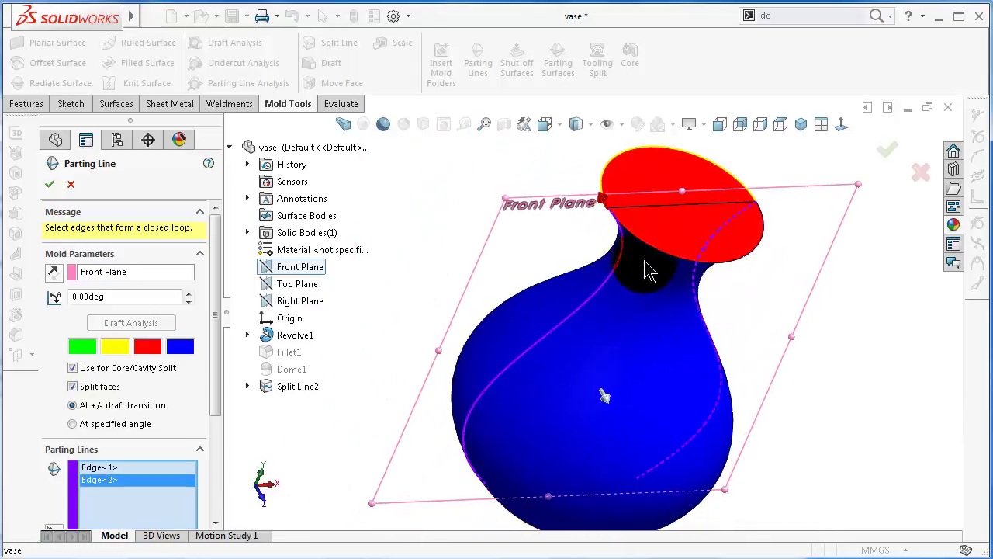
click(669, 217)
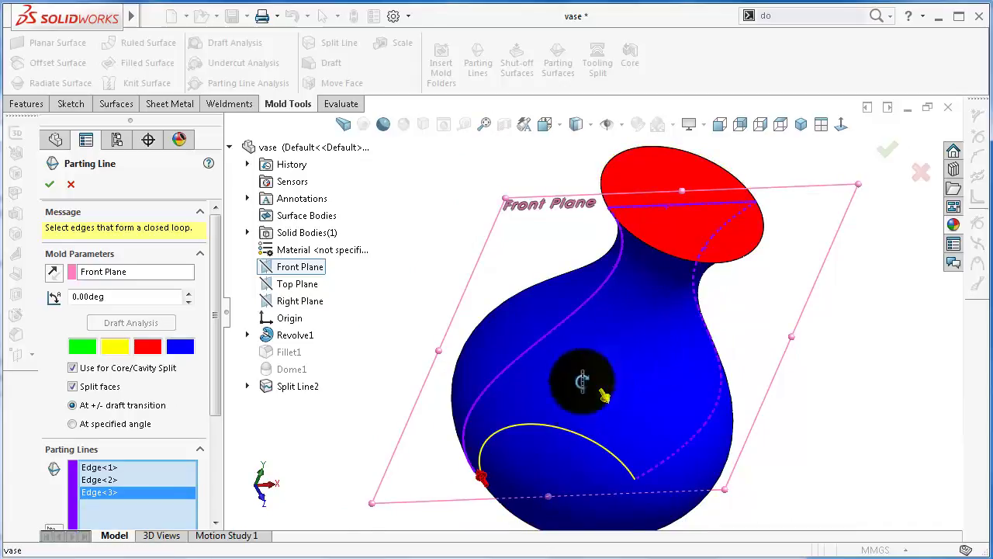
middle_drag(581, 381, 554, 483)
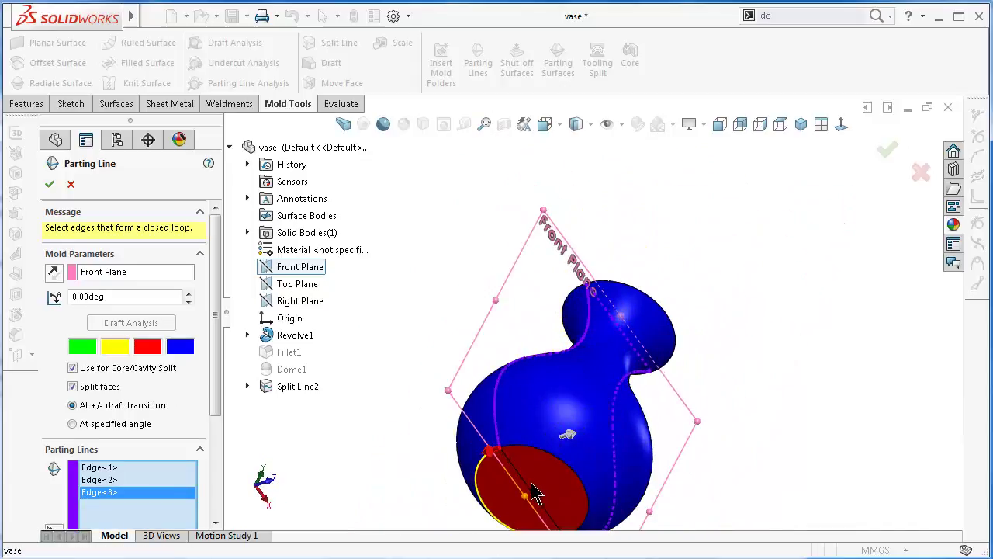
click(531, 498)
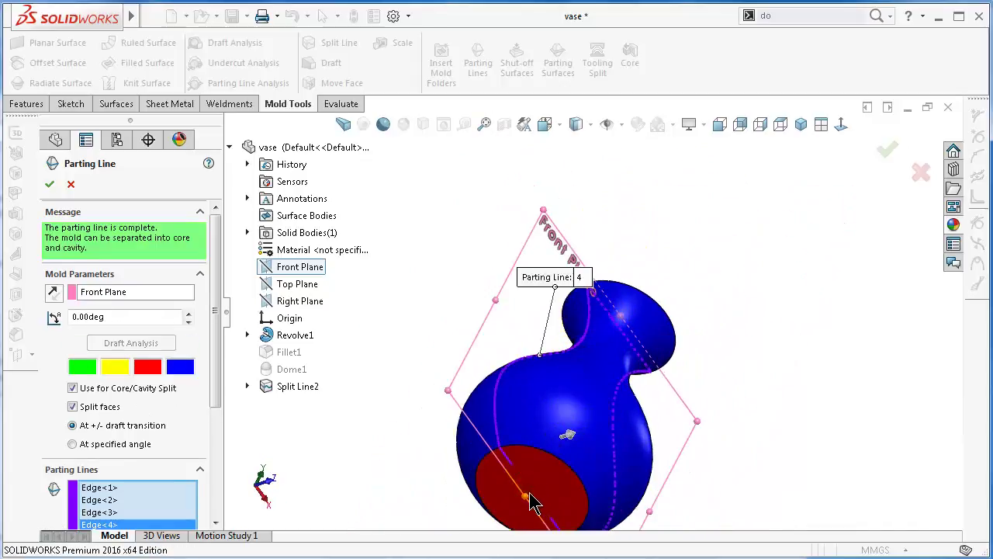
middle_drag(570, 443, 220, 380)
drag(220, 381, 202, 471)
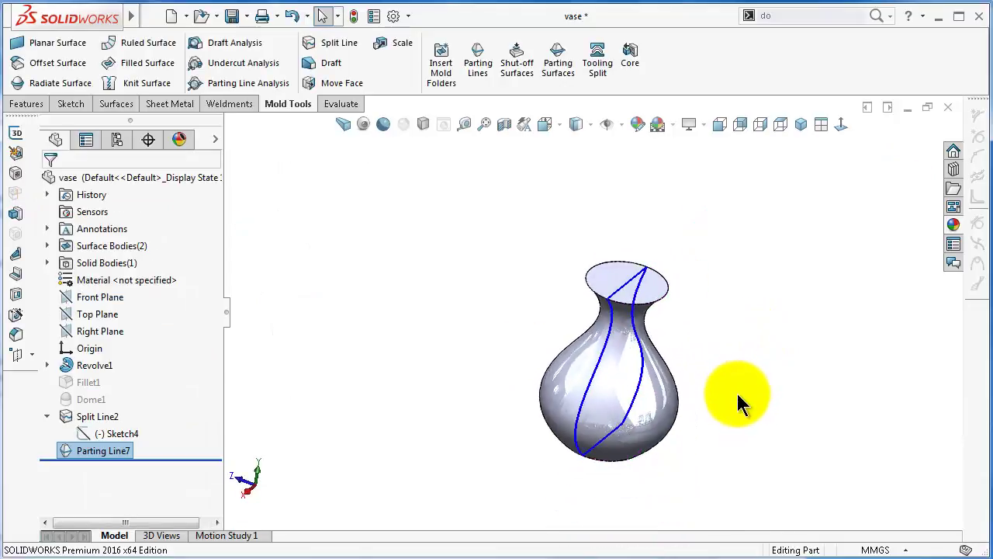
Examine the cavity and core surface bodies on both sides of the parting line, and return the vase to the isometric view.
scroll(737, 391, down, 3)
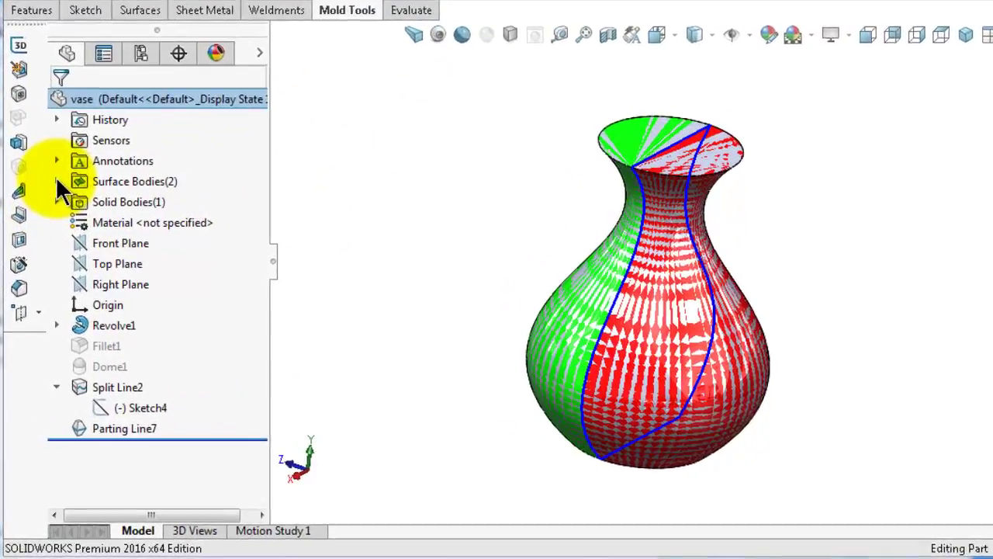
click(46, 245)
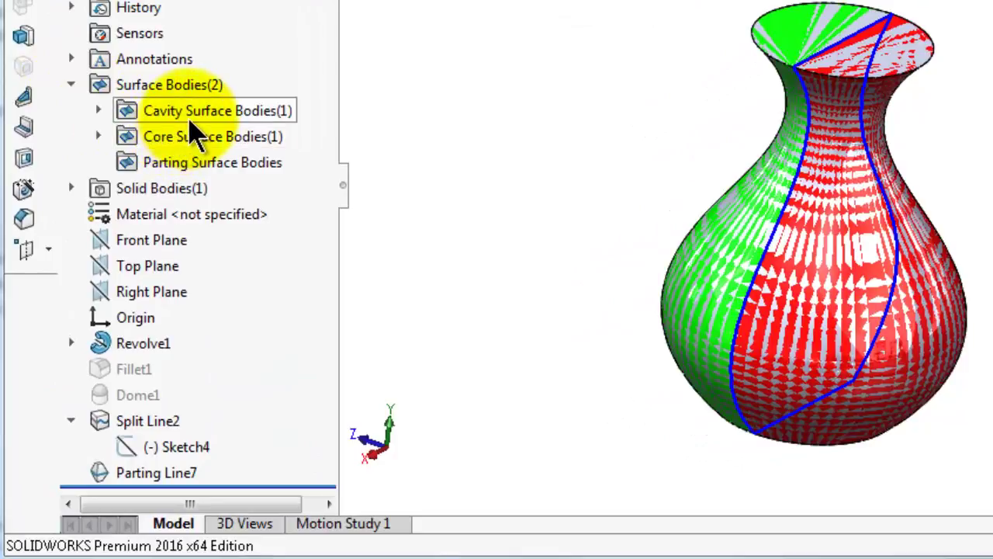
click(283, 113)
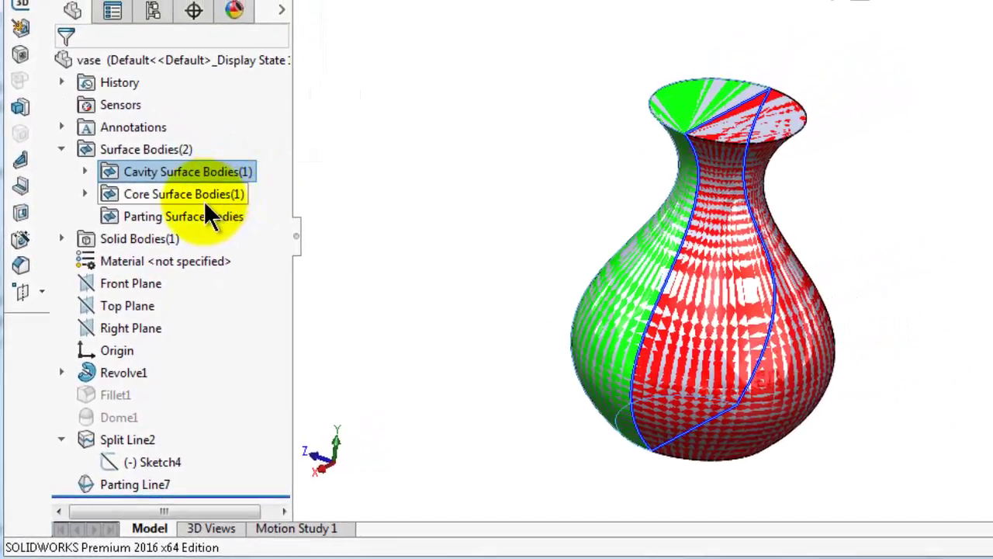
click(208, 197)
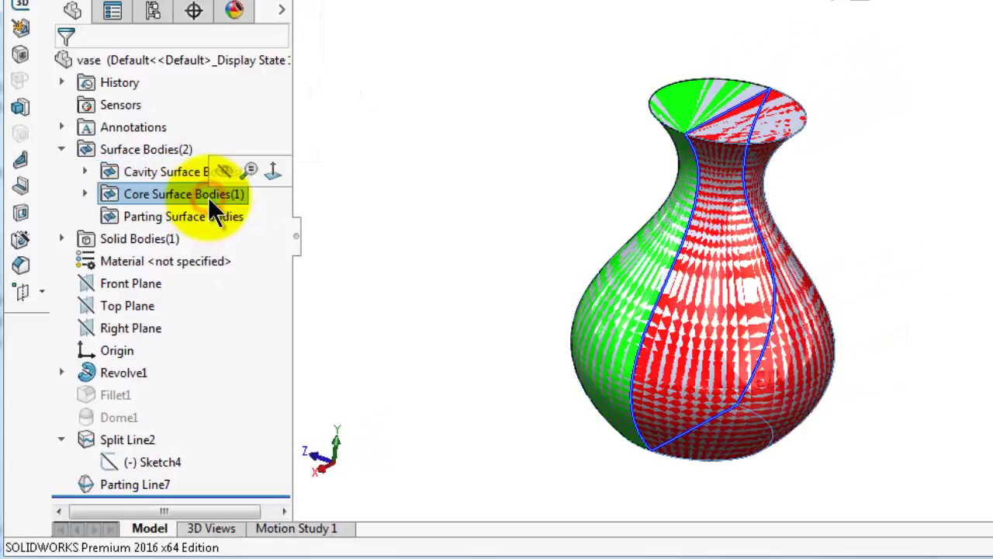
middle_drag(650, 392, 887, 333)
click(146, 173)
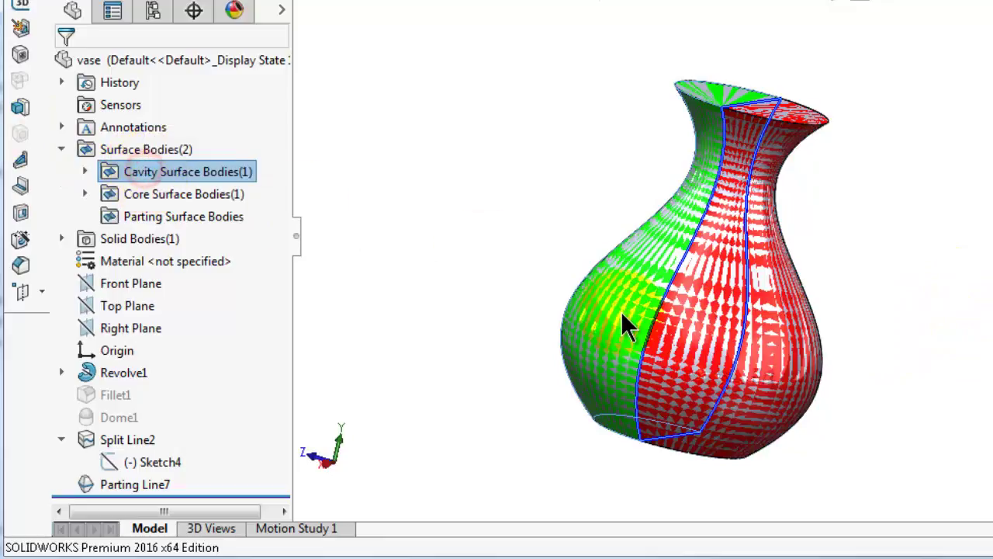
click(160, 194)
middle_drag(767, 242, 688, 280)
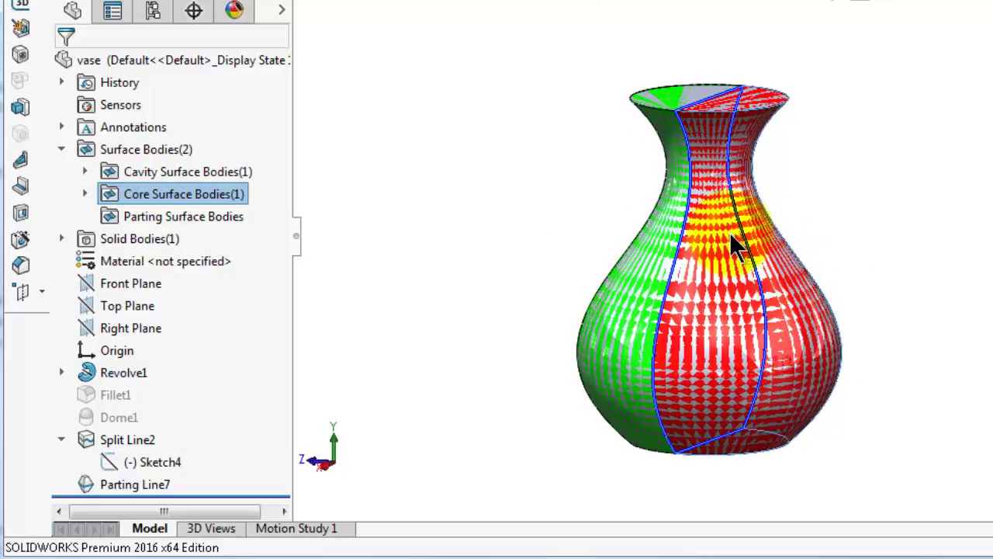
middle_drag(736, 246, 708, 132)
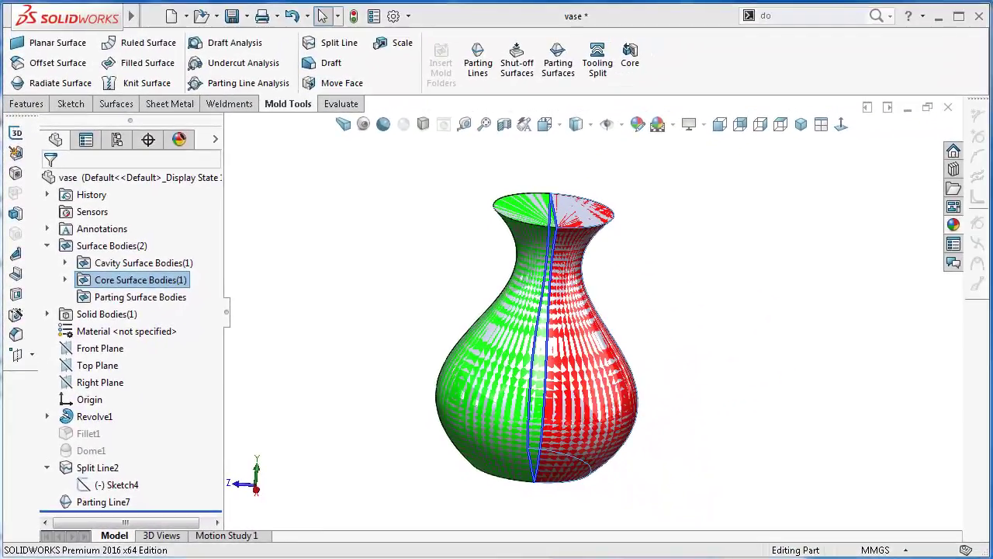
click(762, 194)
click(798, 125)
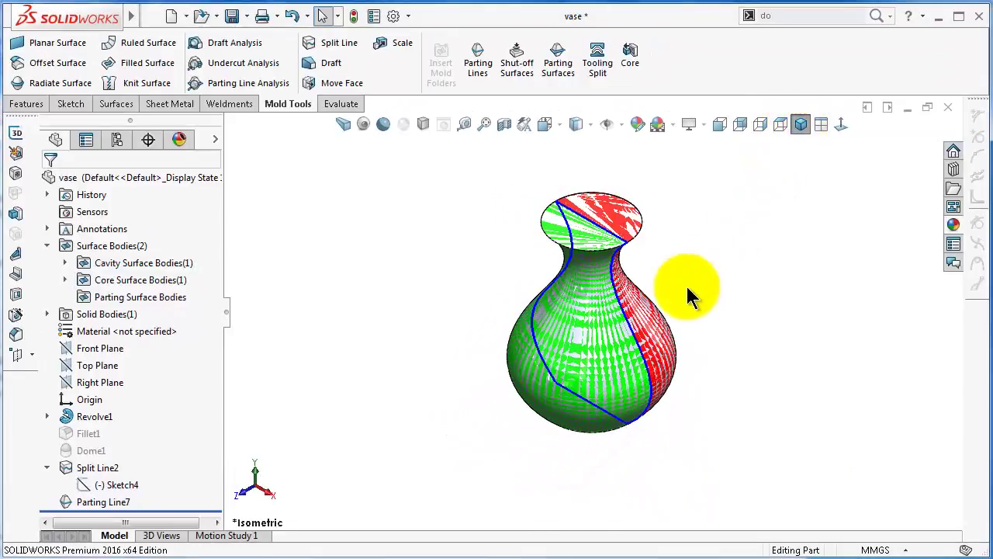